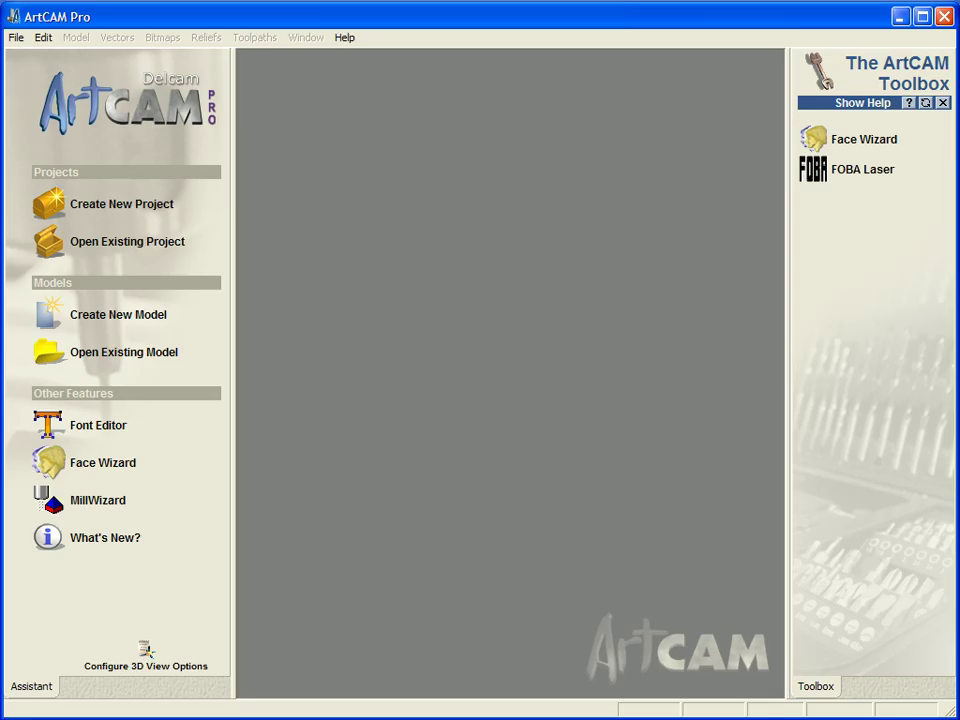
Create a new 100 × 60 mm model and maximize the 2D view
left_click(147, 325)
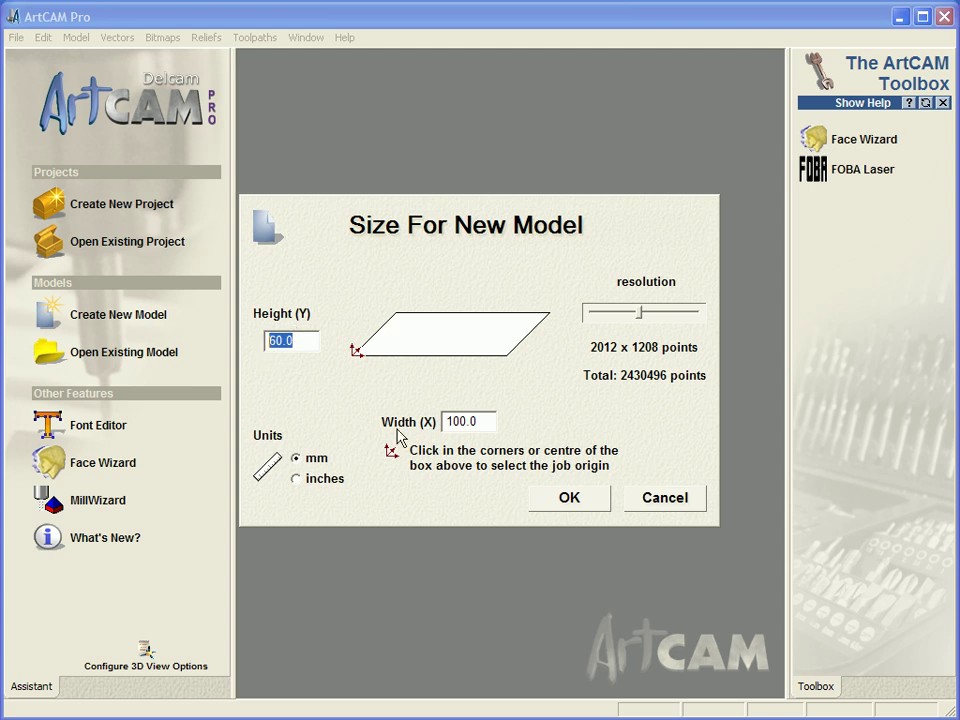
left_click(568, 500)
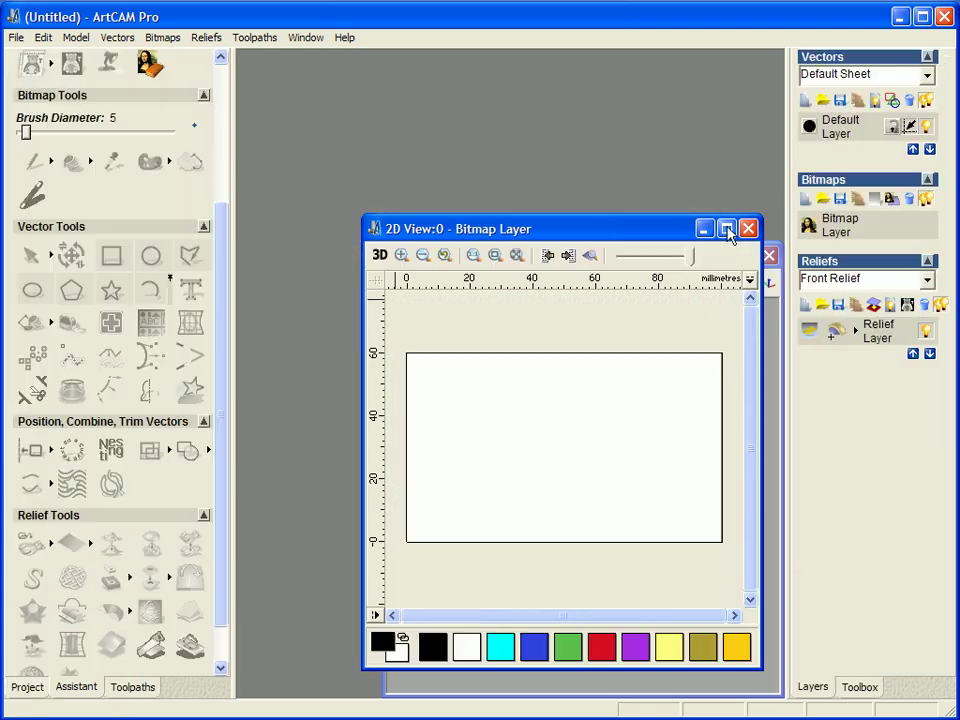
left_click(727, 229)
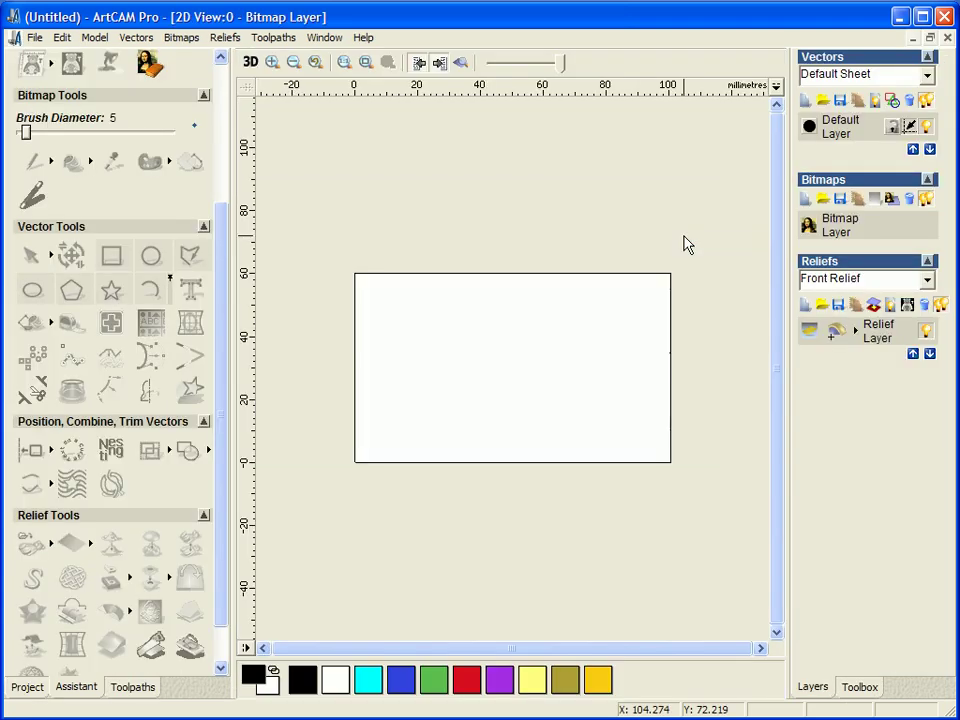
Load the Atex Logo file onto the model as a vector layer
left_click(822, 100)
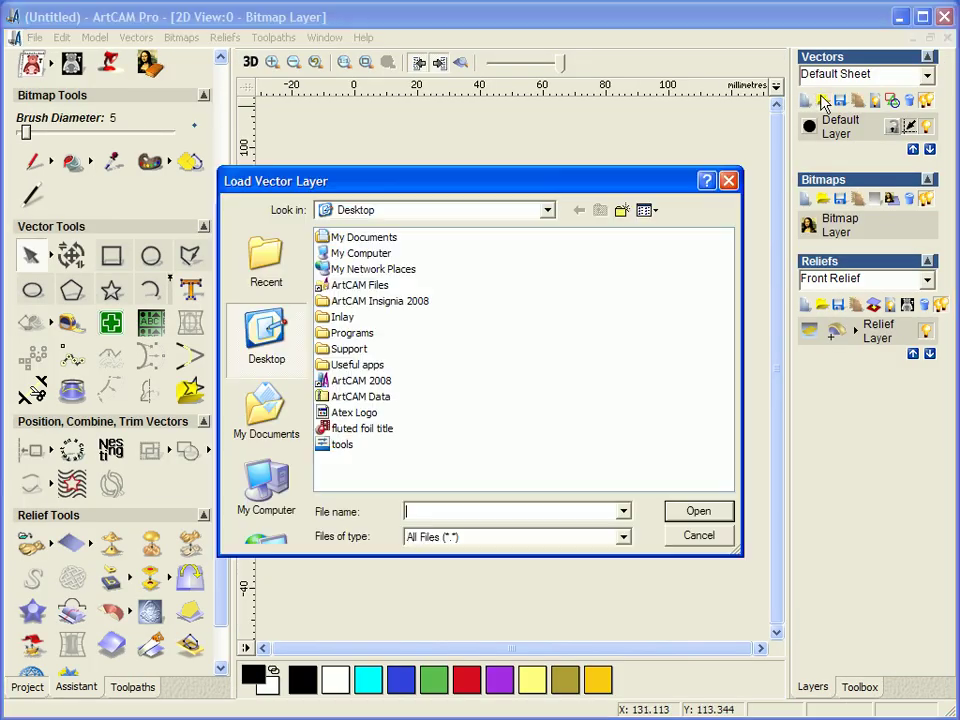
left_click(356, 413)
left_click(688, 510)
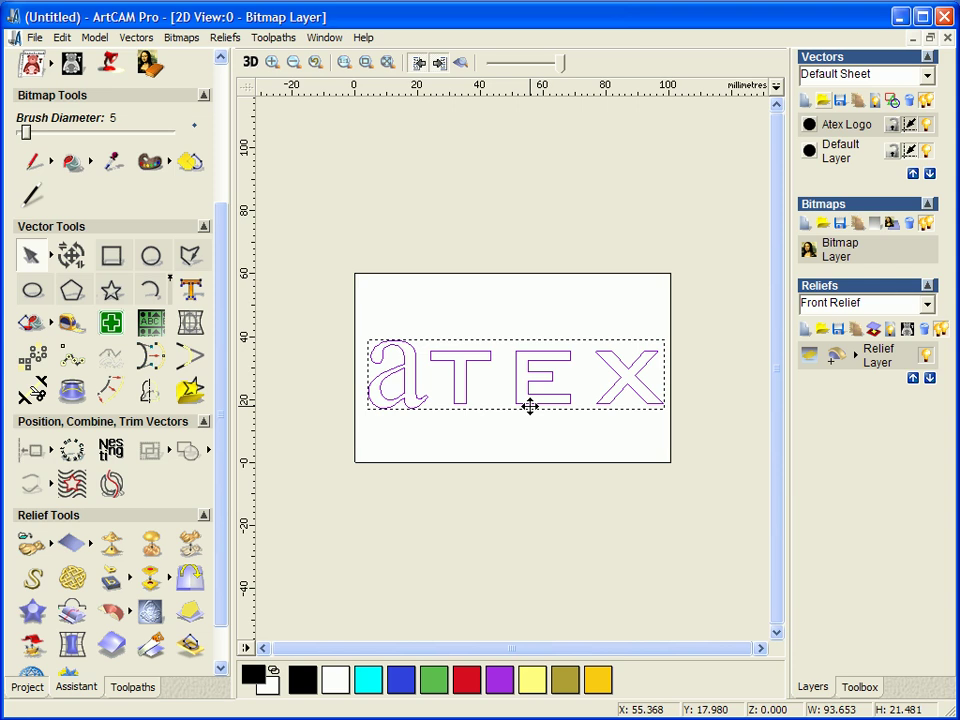
scroll(530, 405, "up", 2)
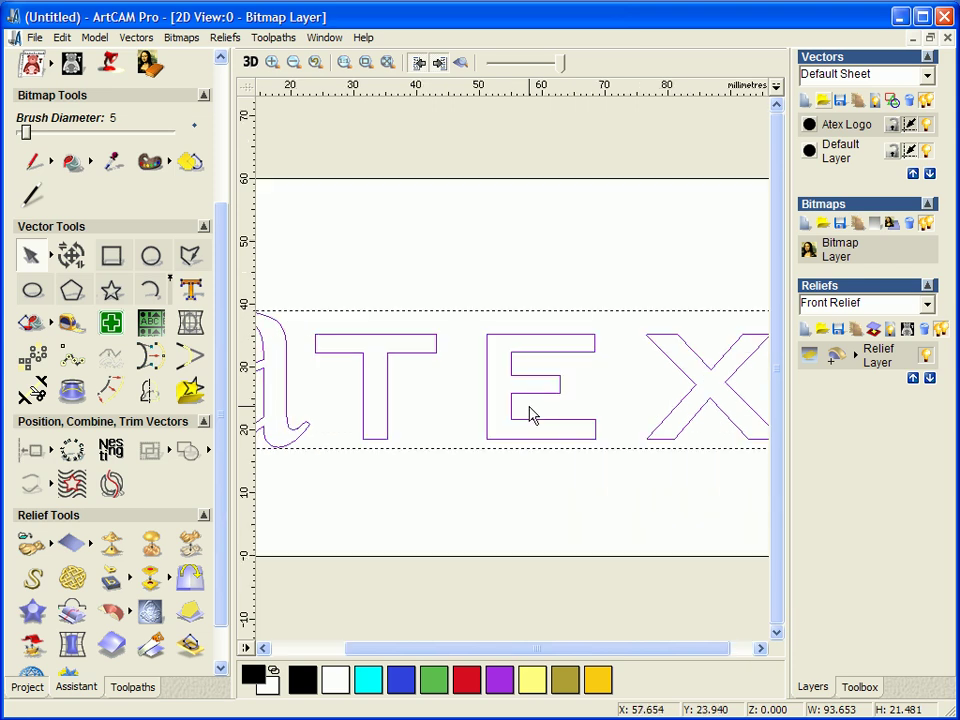
Offset every letter 0.5 mm inwards with sharp corners, then group the letter vectors
left_click(111, 390)
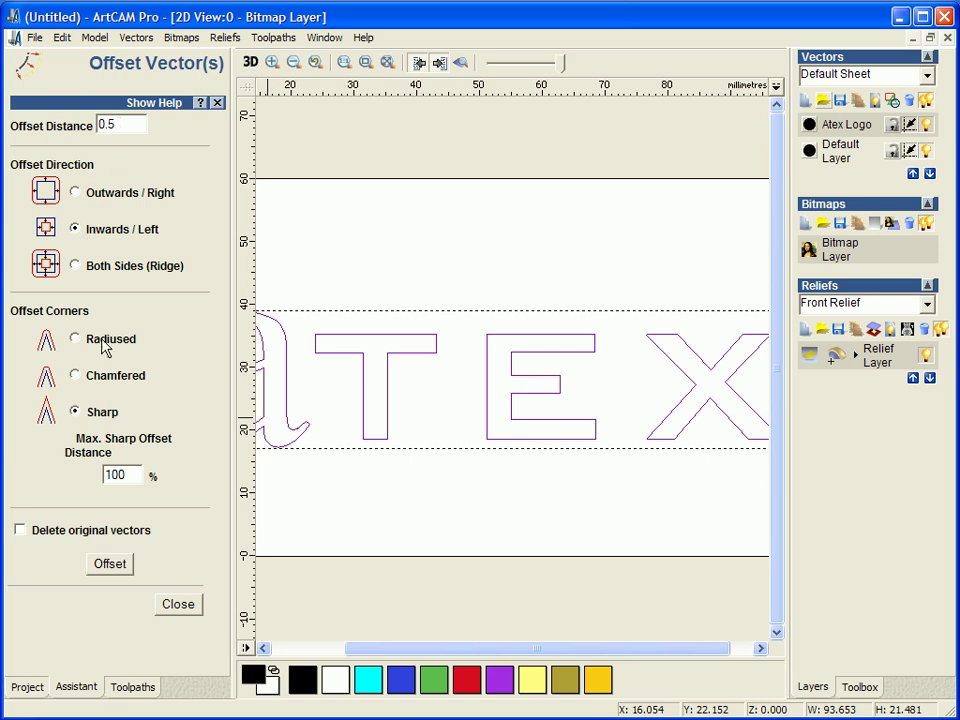
left_click(105, 563)
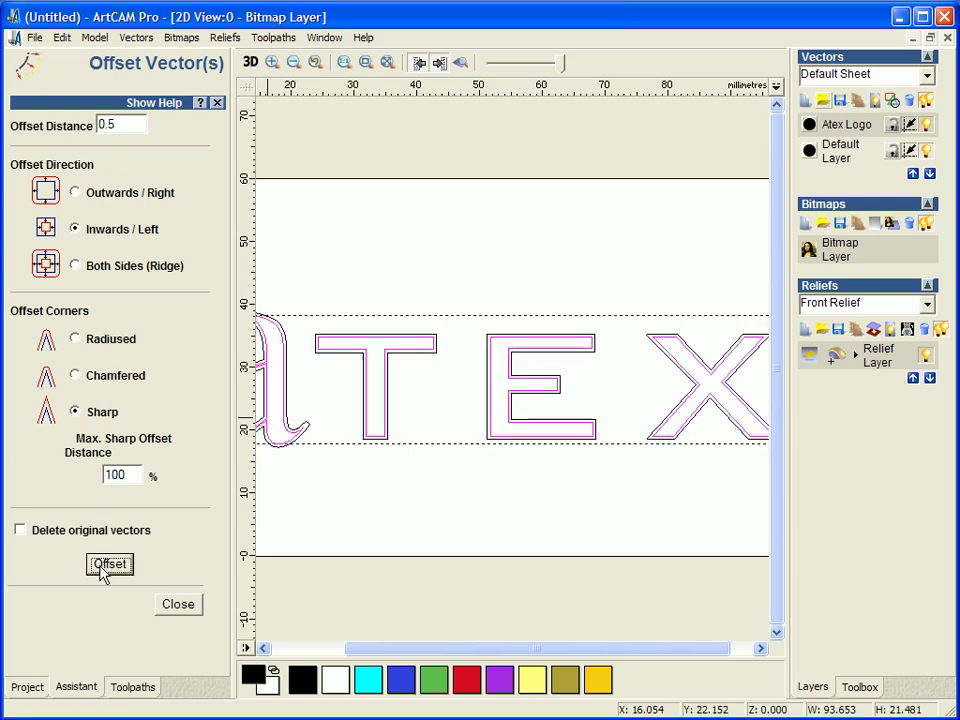
right_click(332, 347)
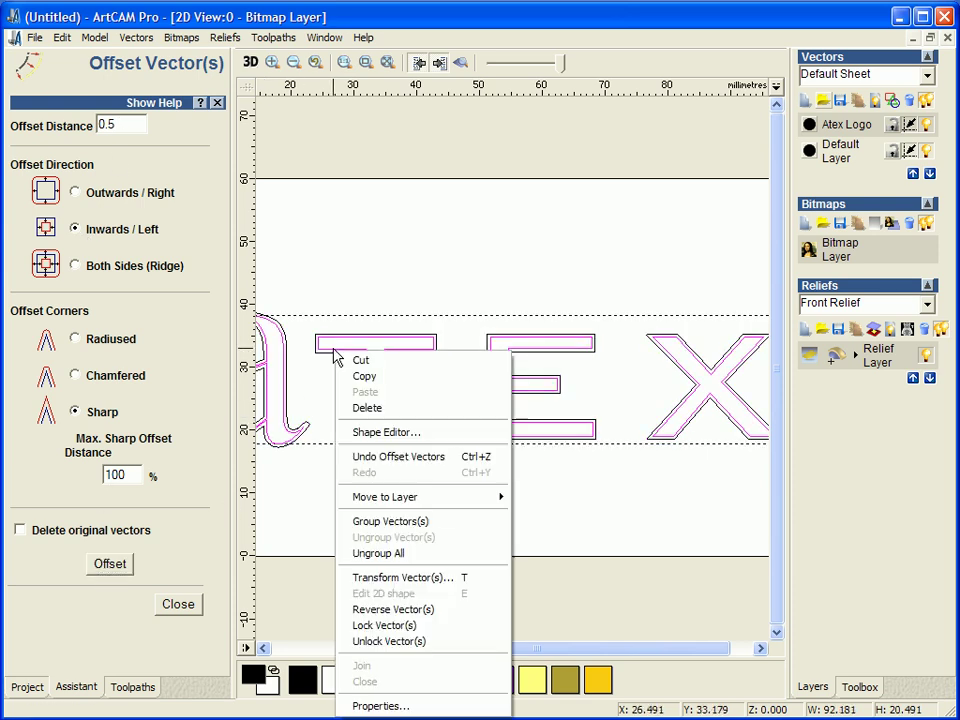
left_click(370, 522)
left_click(178, 604)
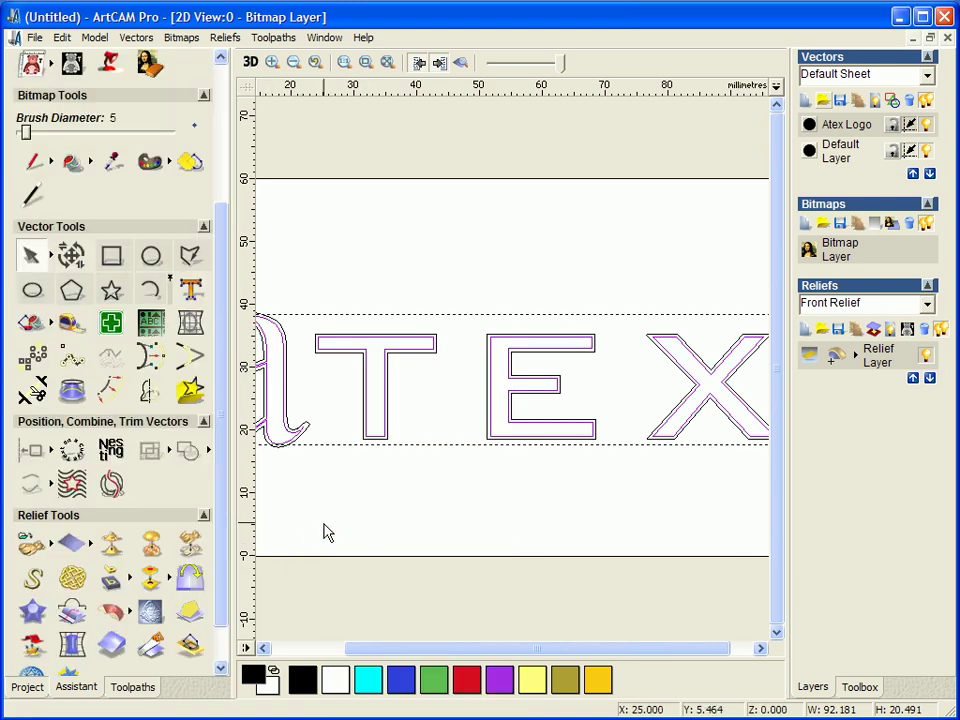
Add the grouped letters to the relief as a flat profile with 1.5 start height
scroll(377, 438, "up", 1)
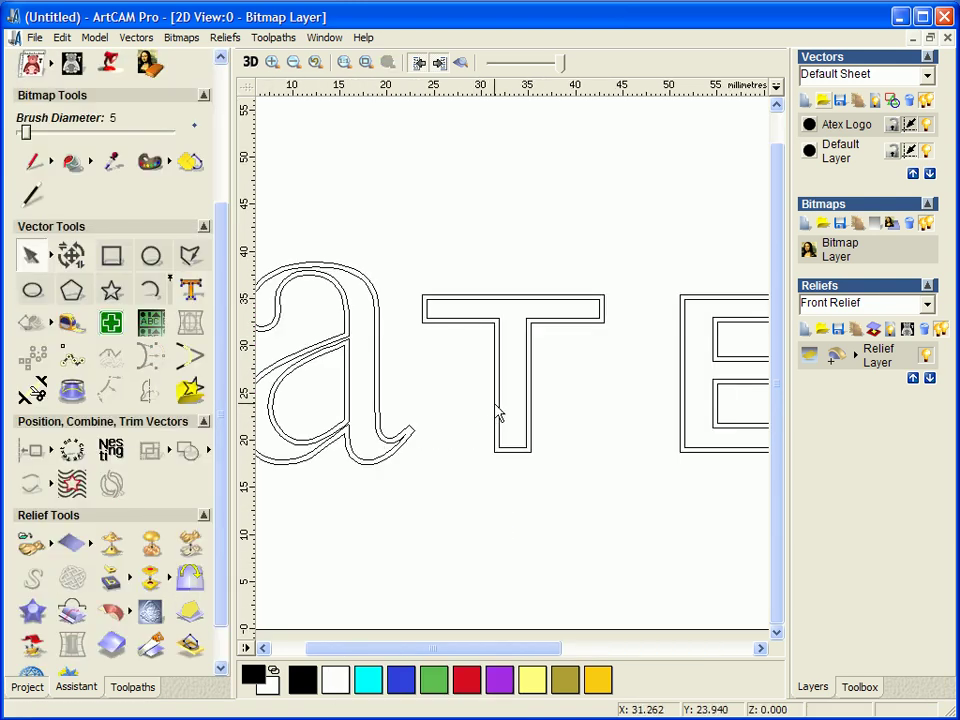
left_click(497, 412)
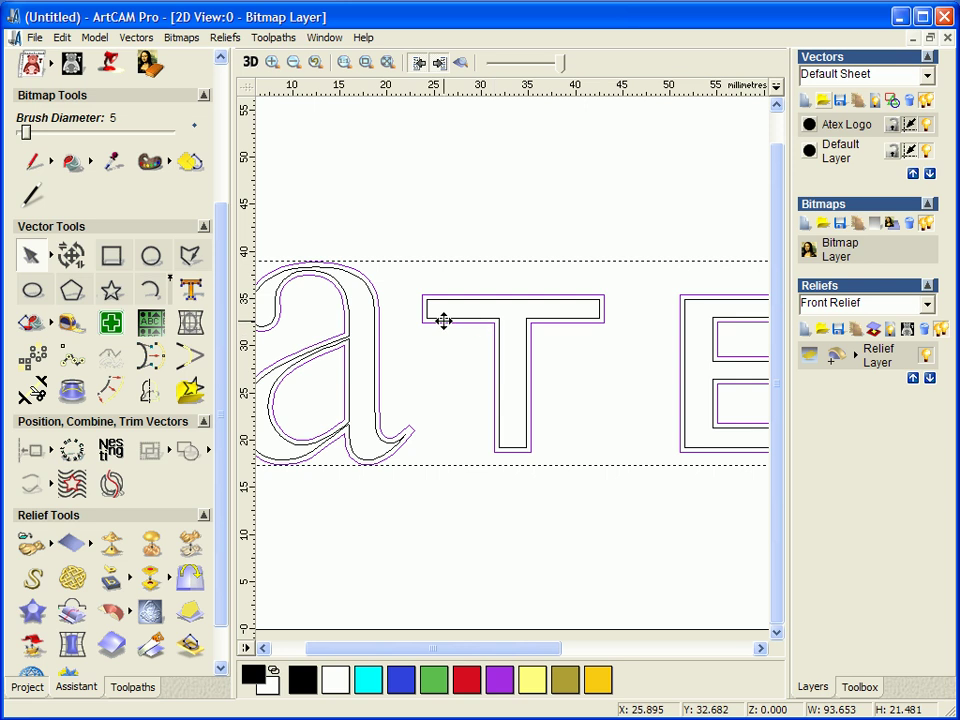
double_click(443, 320)
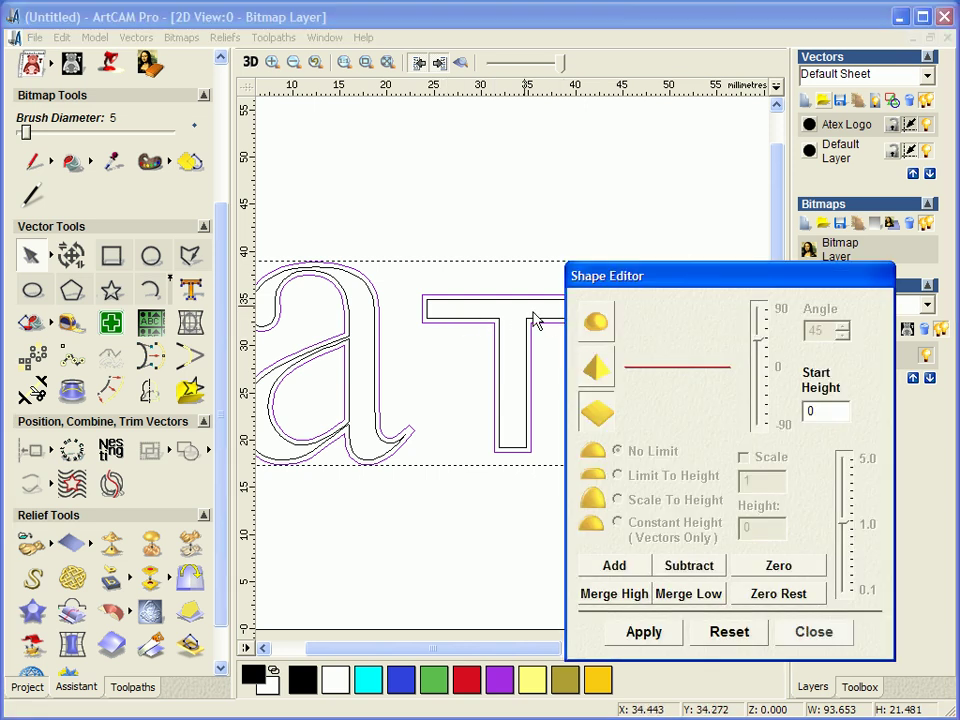
left_click(251, 62)
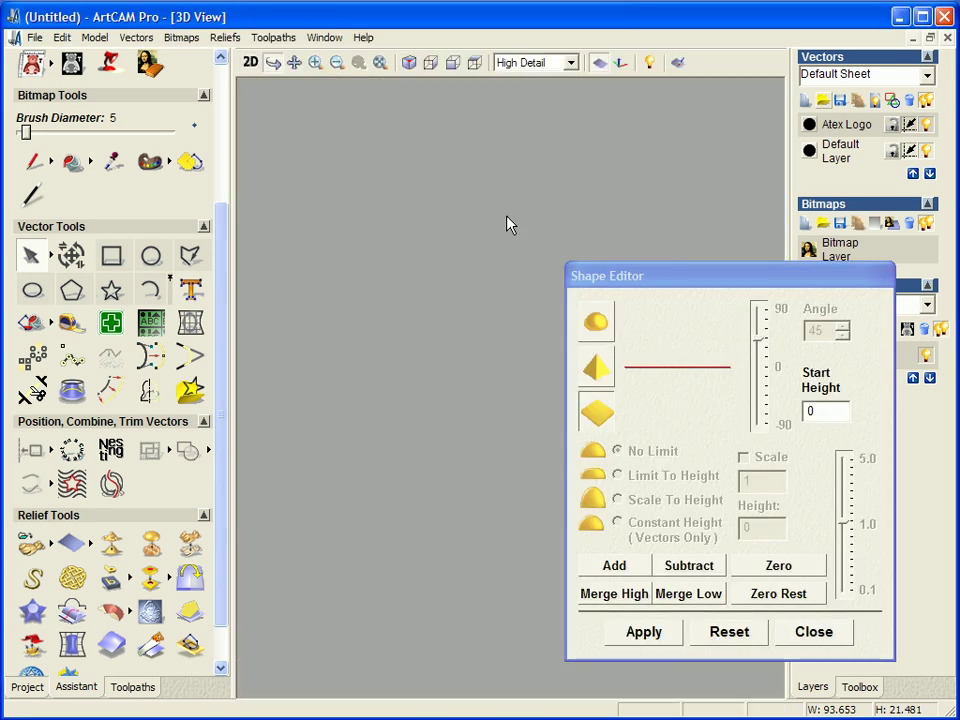
double_click(818, 406)
type("1.5")
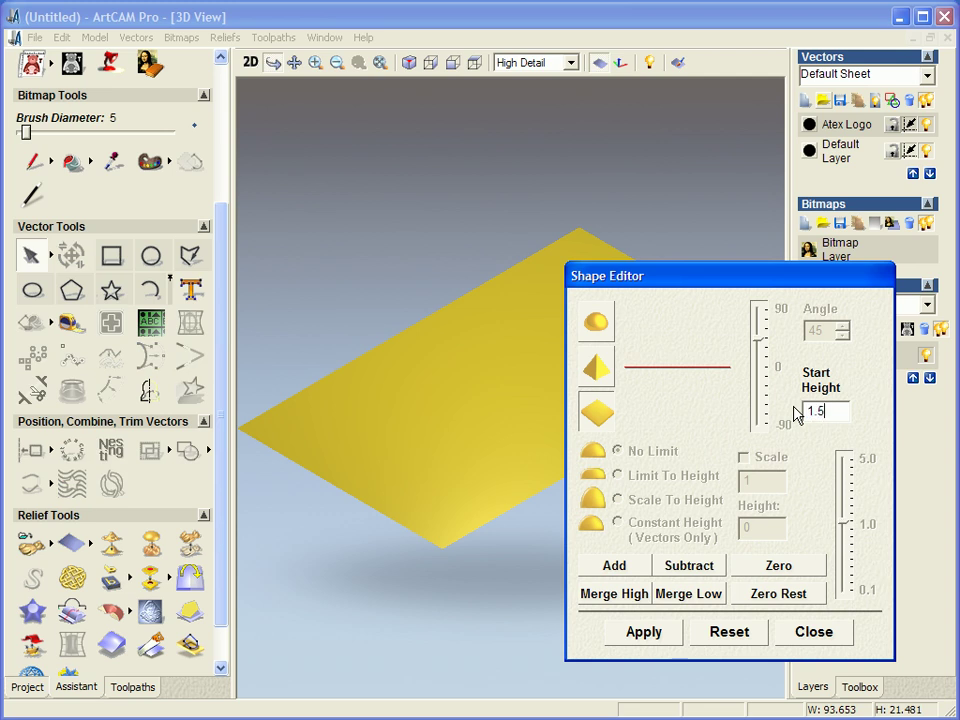
left_click(628, 567)
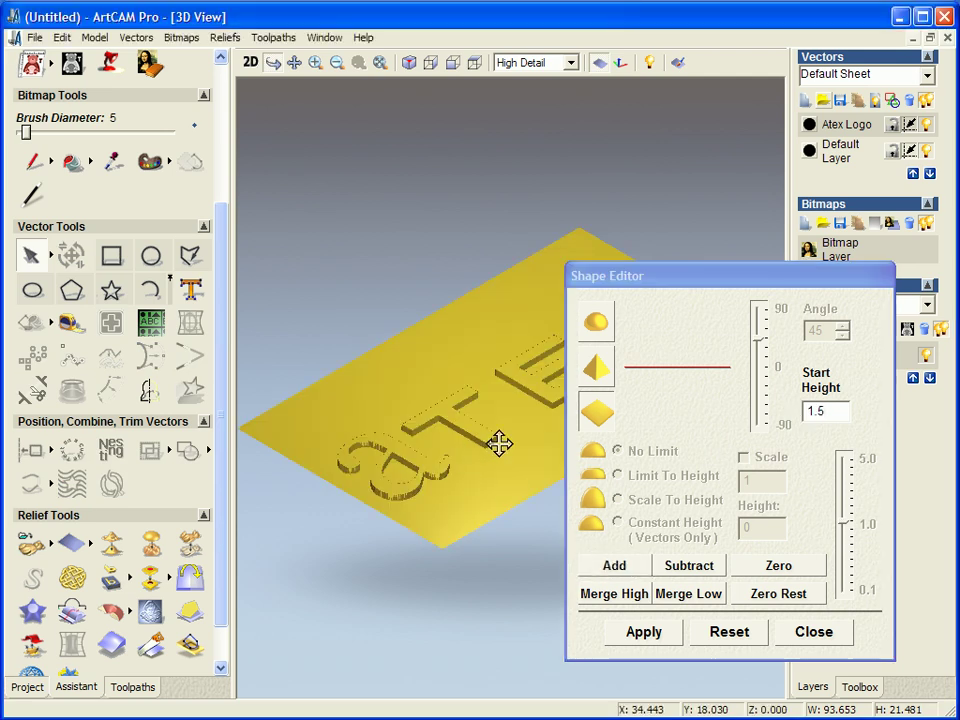
mouse_move(499, 444)
left_mouse_down()
mouse_move(489, 476)
mouse_move(432, 535)
left_mouse_up()
left_click_drag(418, 585, 420, 516)
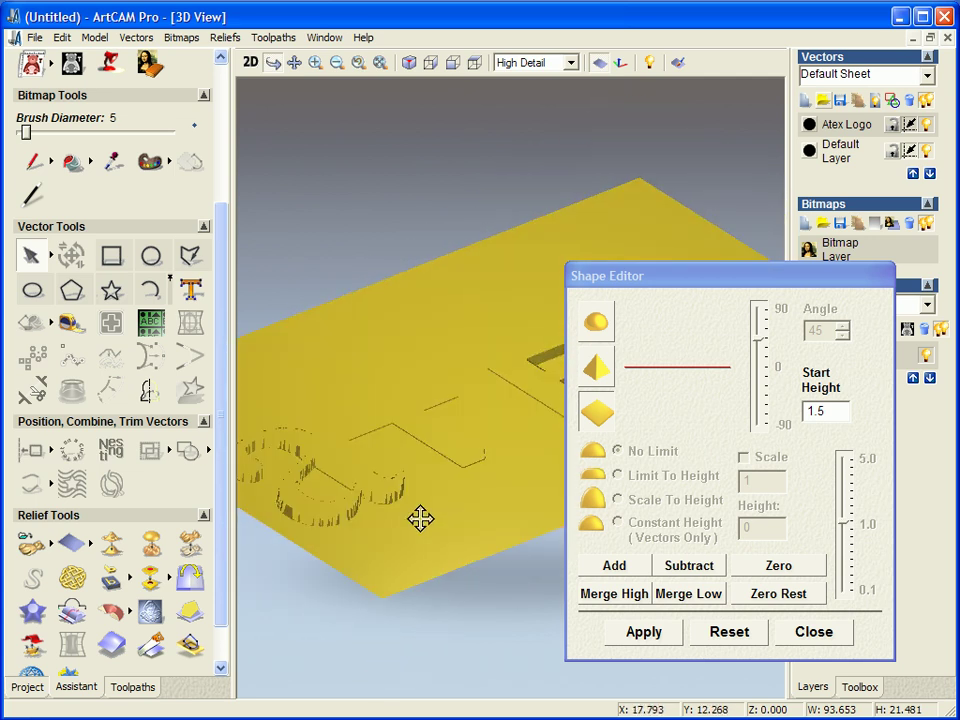
Subtract a 30° angled bevel profile from the letters at zero start height
left_click(251, 64)
scroll(388, 347, "up", 2)
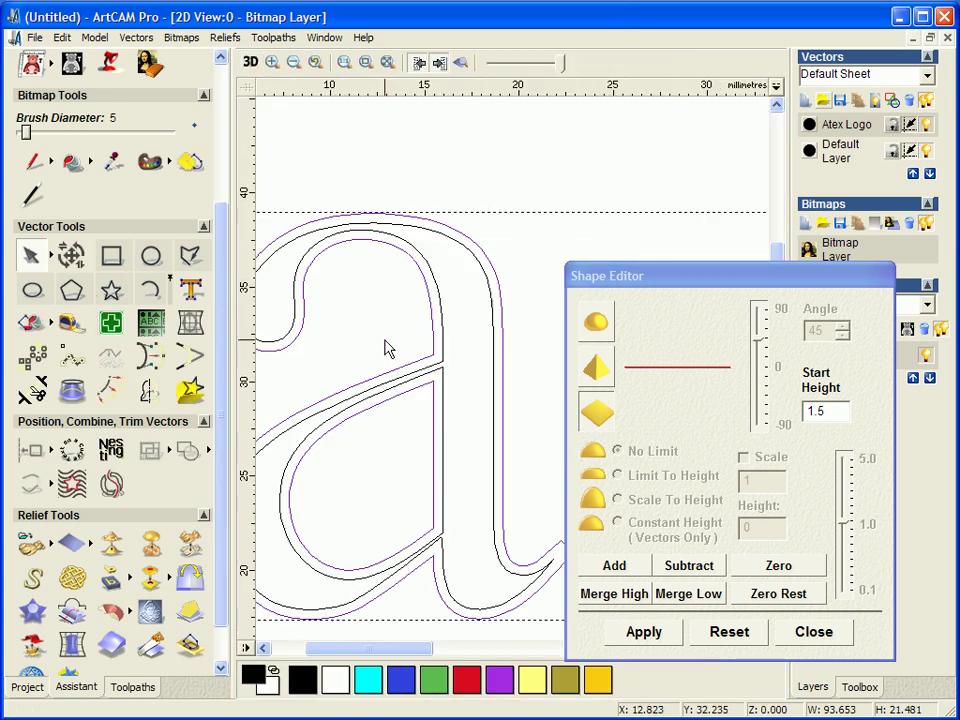
scroll(430, 378, "down", 4)
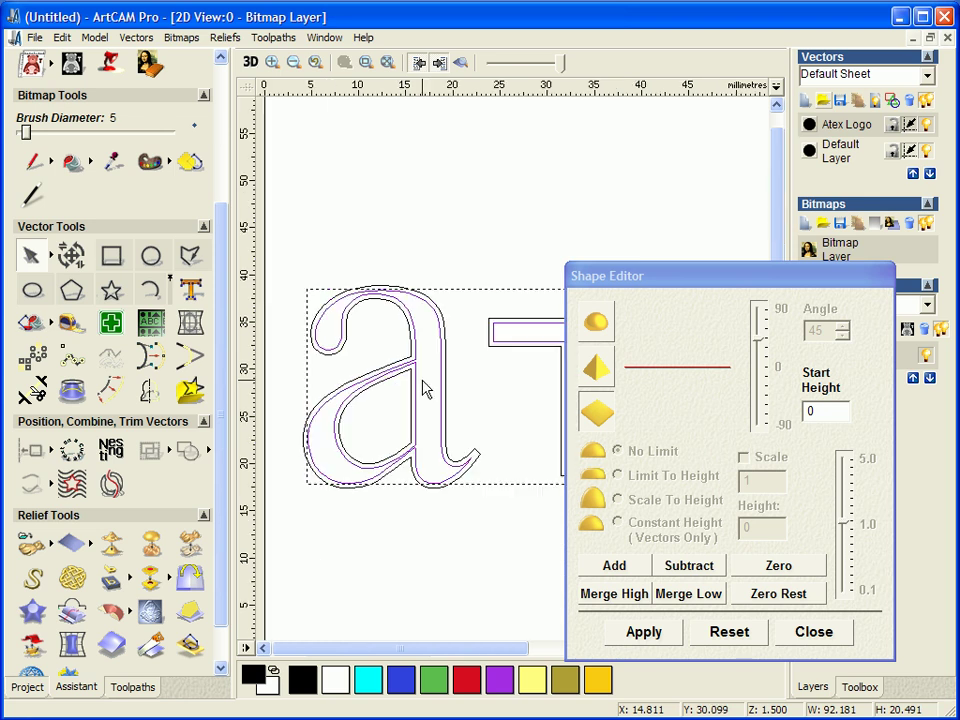
left_click(250, 62)
left_click(596, 368)
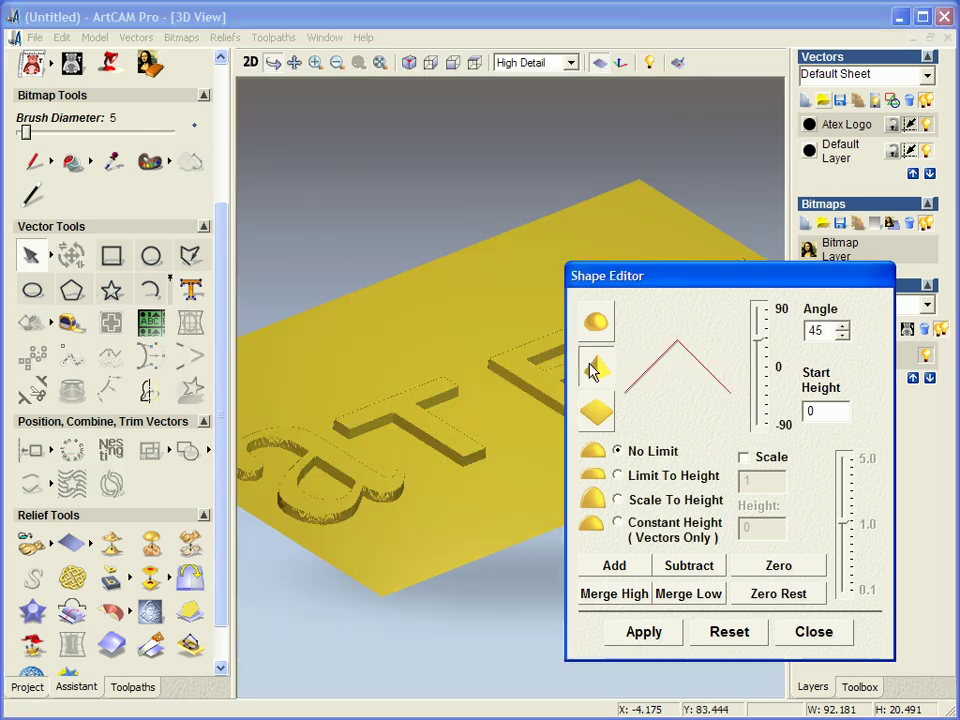
left_click(759, 352)
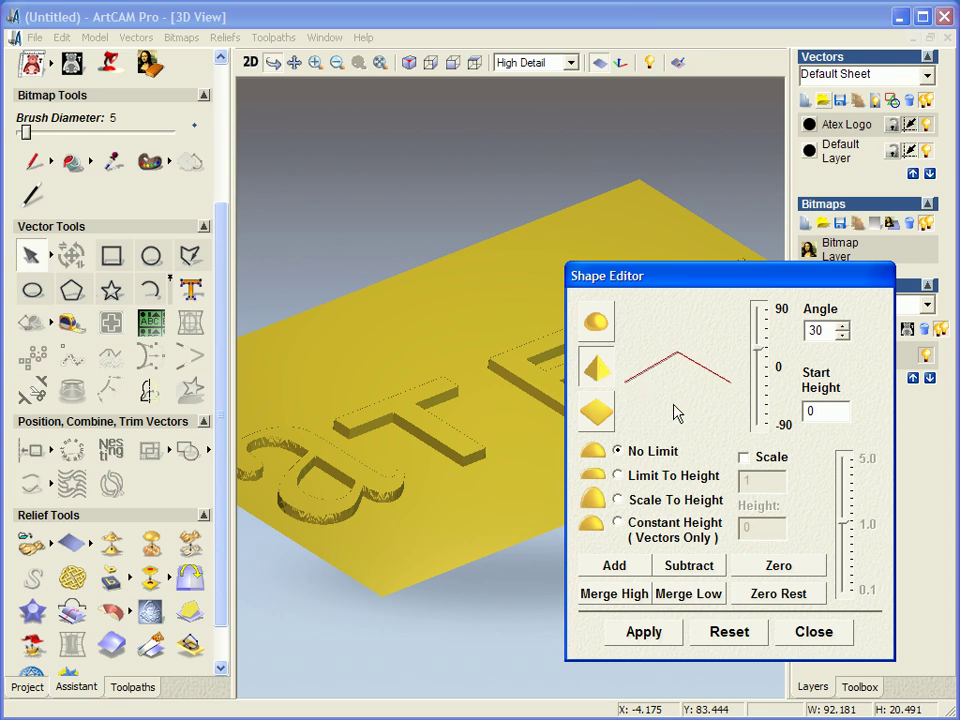
left_click(675, 572)
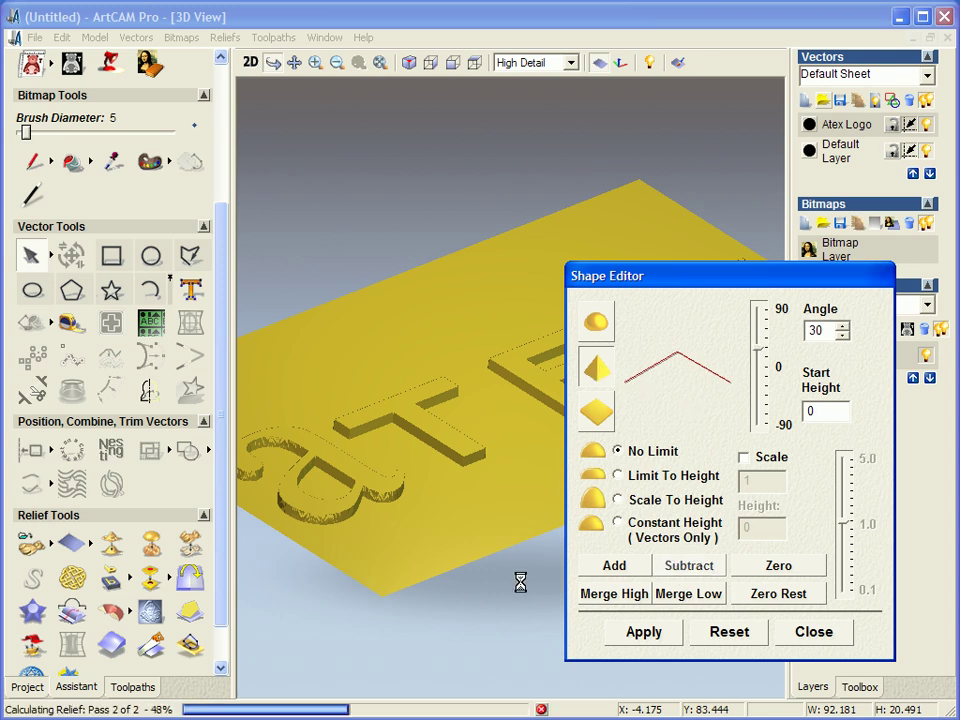
Orbit and zoom the 3D view to inspect the bevelled T and E letters and whole slab
left_click_drag(492, 531, 512, 558)
right_click_drag(527, 590, 358, 545)
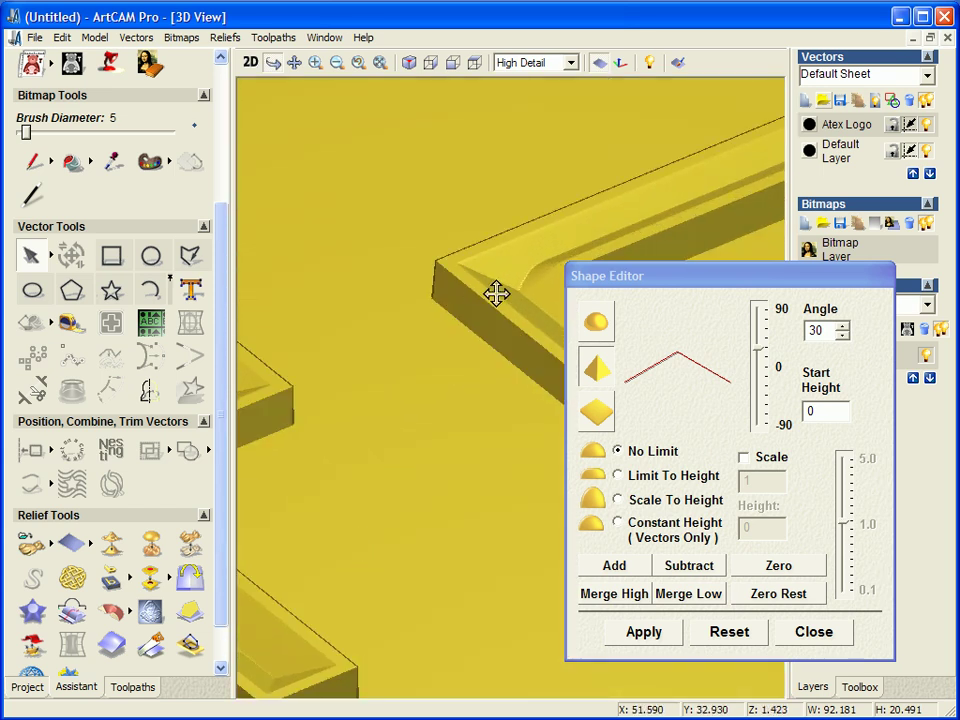
right_click_drag(418, 457, 419, 478)
left_click(814, 632)
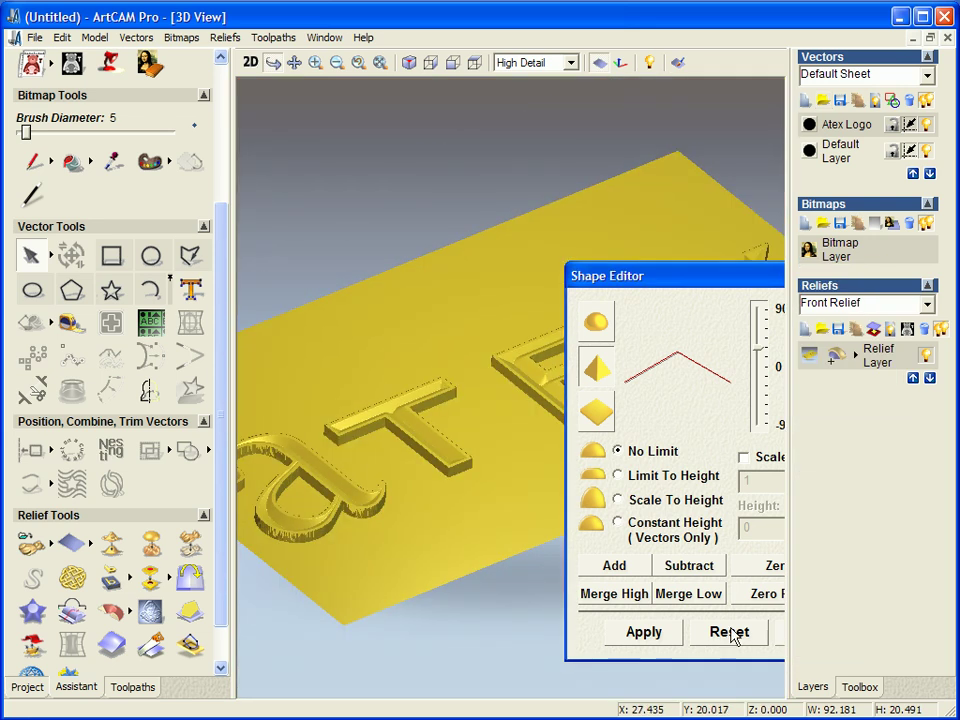
mouse_move(420, 602)
left_mouse_down()
mouse_move(411, 589)
mouse_move(478, 536)
mouse_move(641, 489)
mouse_move(602, 598)
left_mouse_up()
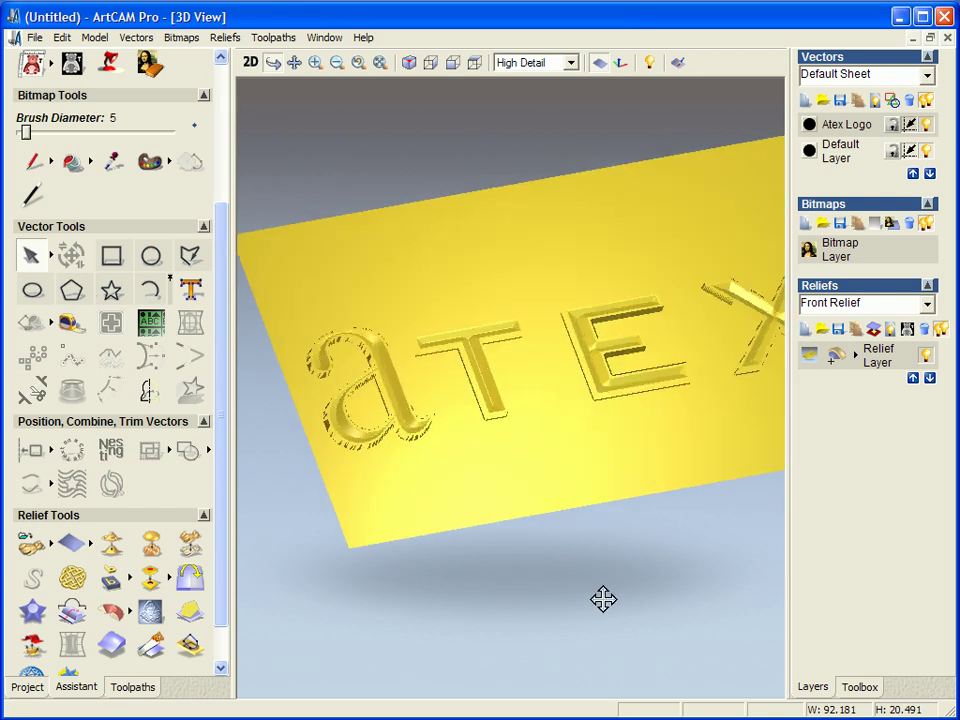
In 2D, draw a rectangle from the page's top-left to bottom-right corner around the plate
left_click(250, 62)
left_click(306, 281)
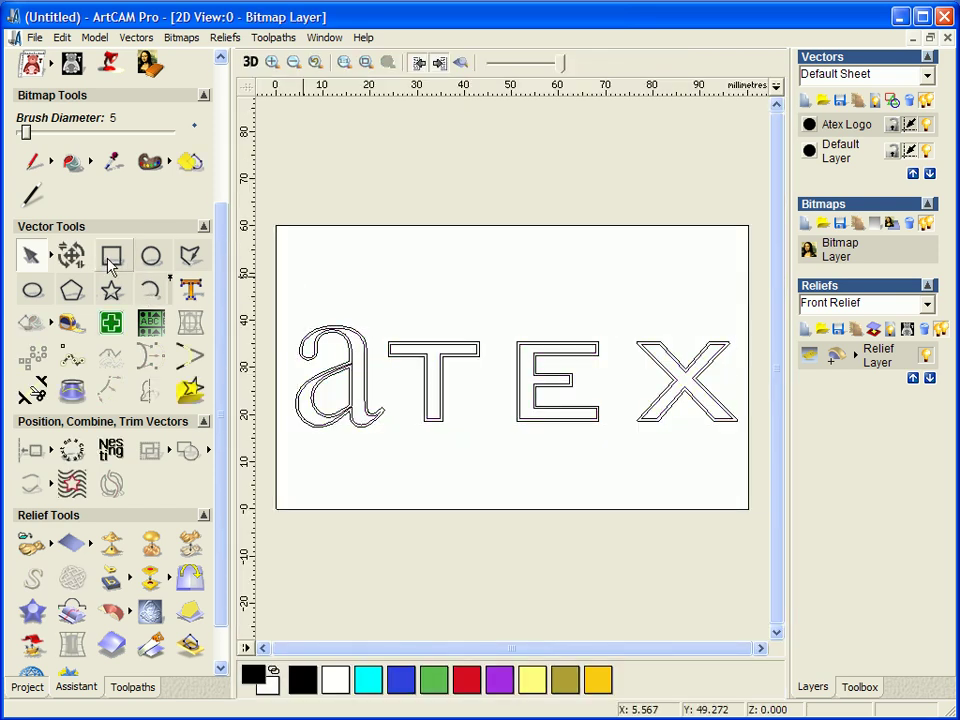
left_click(111, 256)
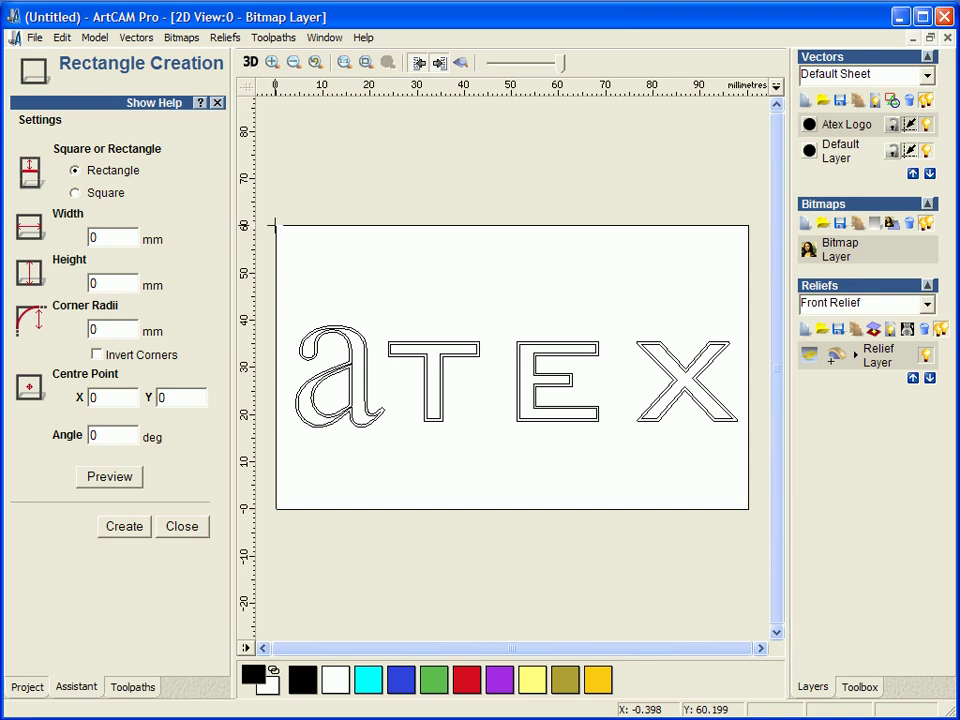
left_click_drag(274, 226, 750, 509)
left_click(692, 495)
key("Escape")
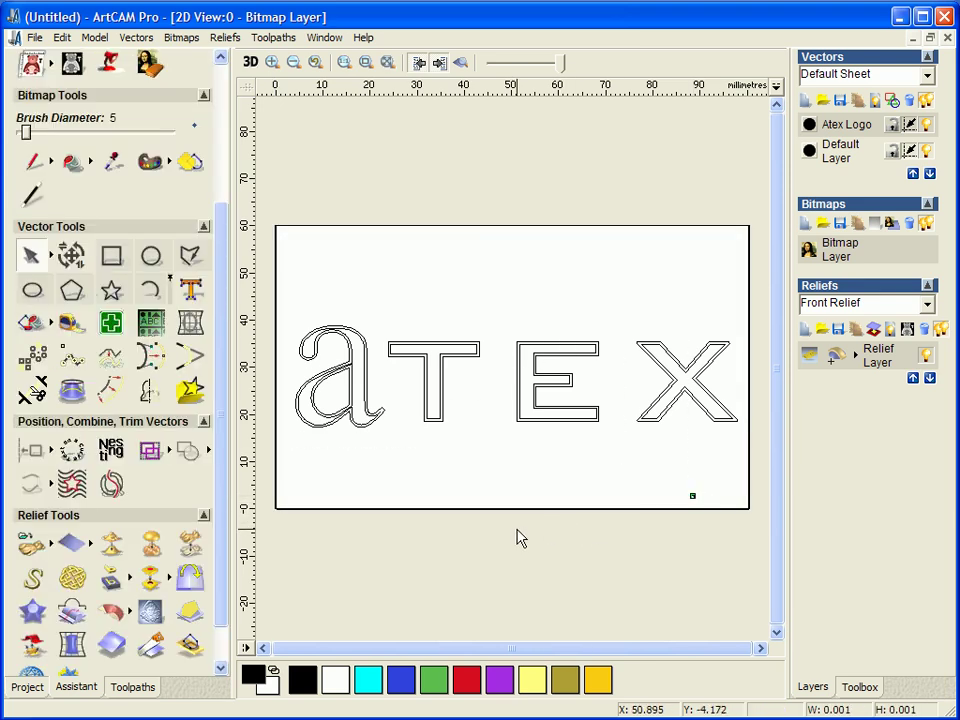
left_click(433, 495)
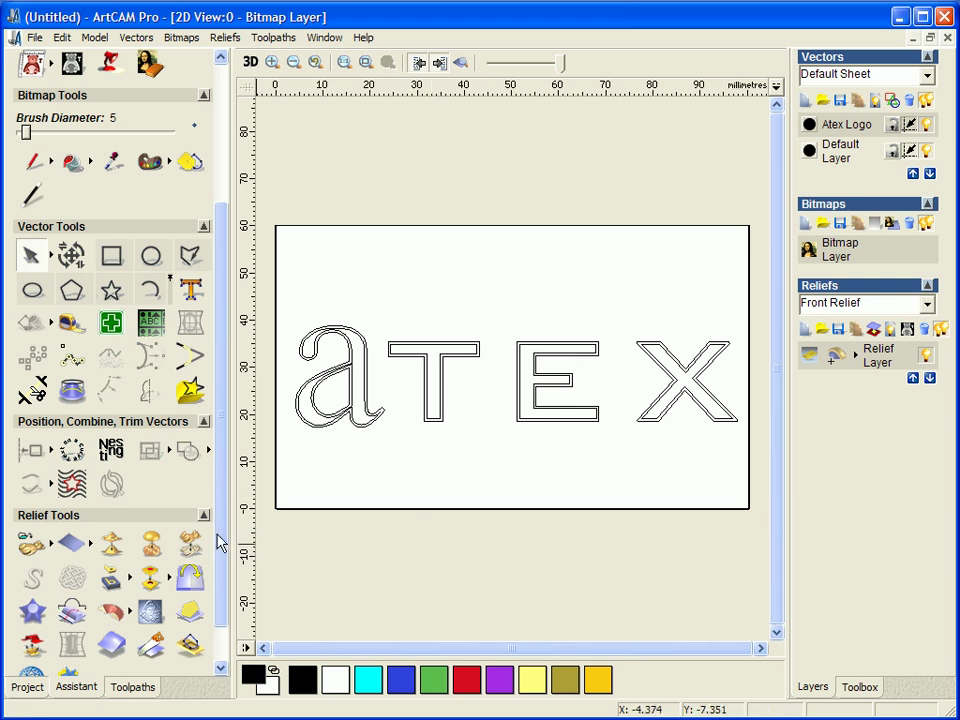
Load the 'tools' toolpath template for Smart Engraving
scroll(220, 543, "down", 1)
left_click(132, 687)
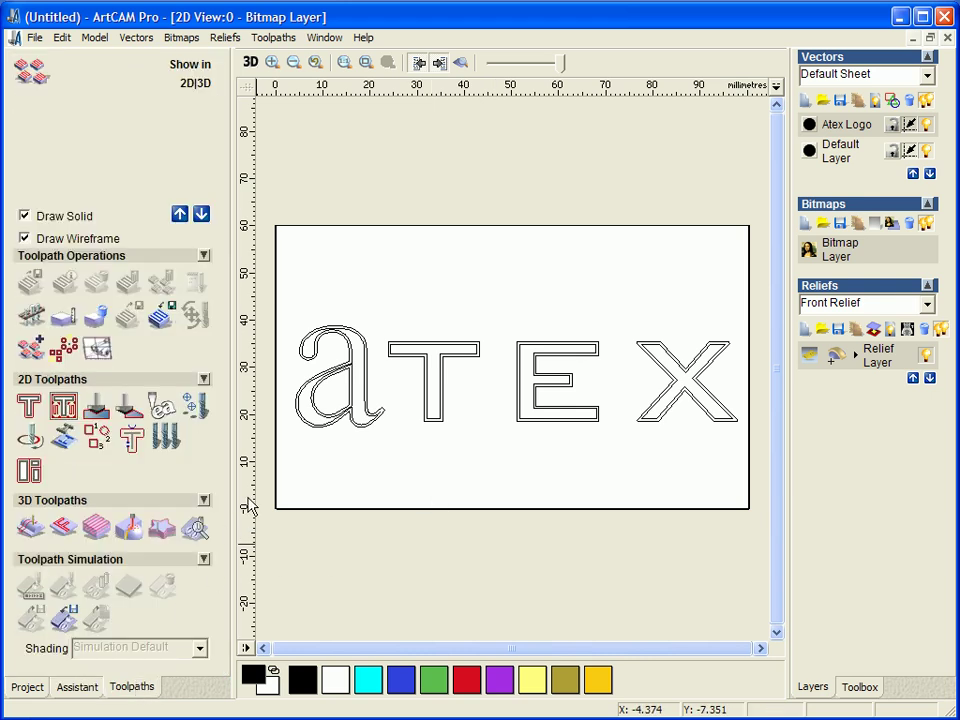
left_click(165, 316)
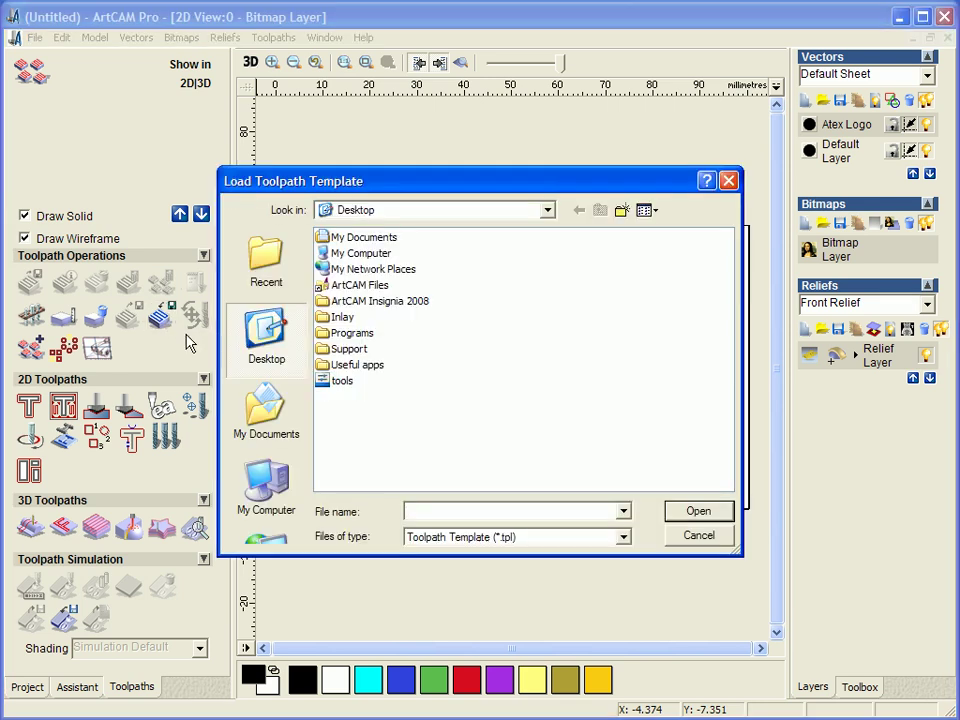
left_click(342, 381)
left_click(690, 512)
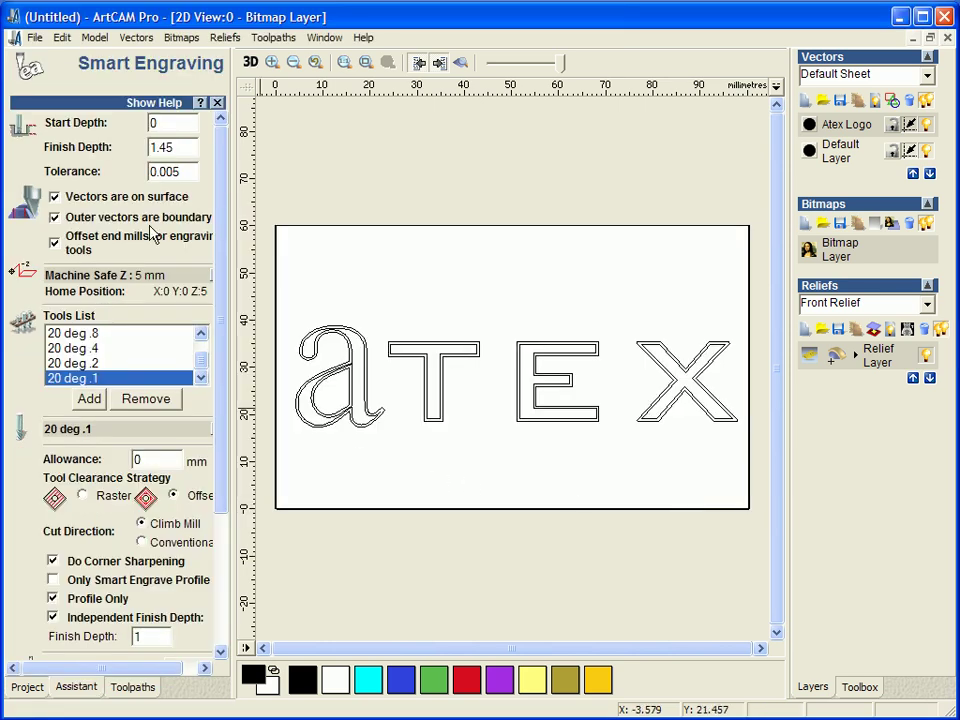
Set the finish depth to 1.5 mm and review the 20° .1, .2, .4 and .8 tools
left_click_drag(186, 147, 137, 163)
type("1.5")
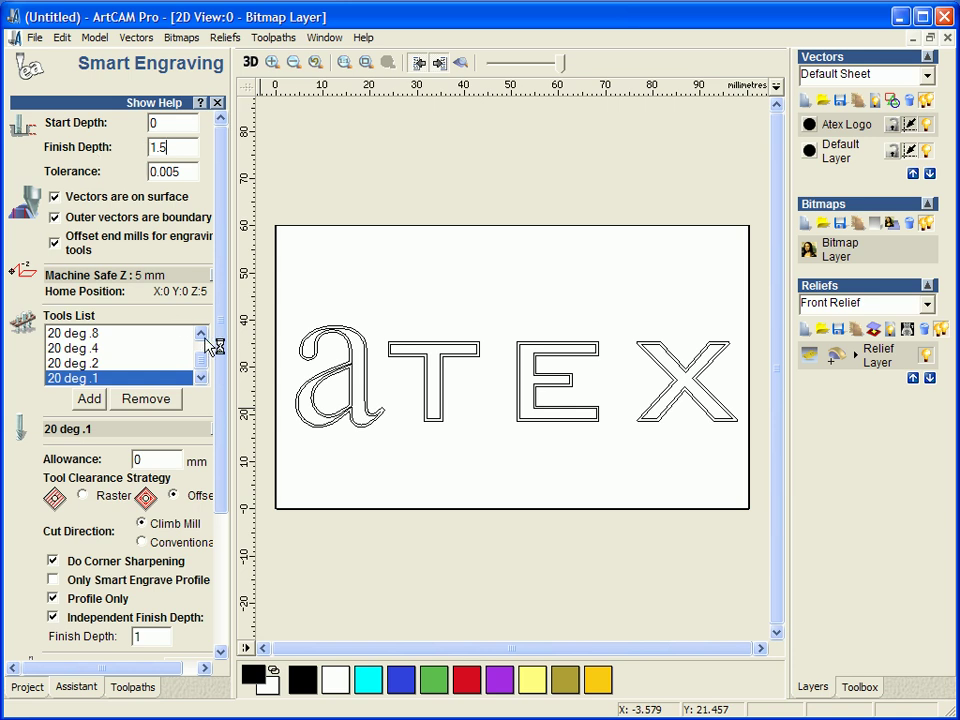
mouse_move(204, 362)
left_mouse_down()
mouse_move(202, 350)
mouse_move(198, 369)
left_mouse_up()
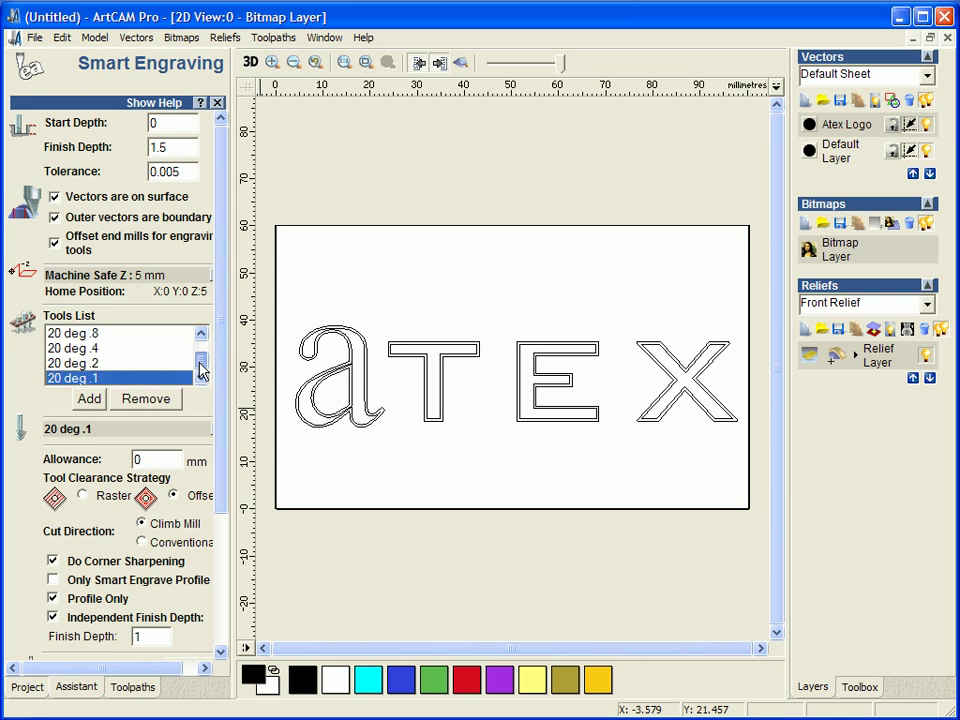
left_click(74, 363)
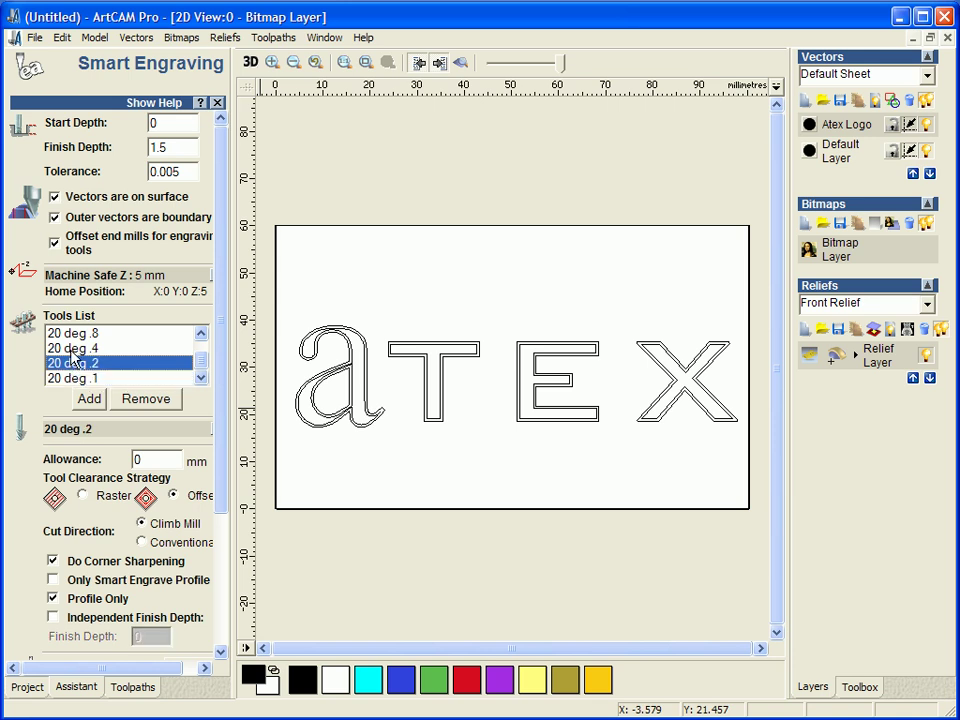
left_click(74, 349)
left_click(74, 335)
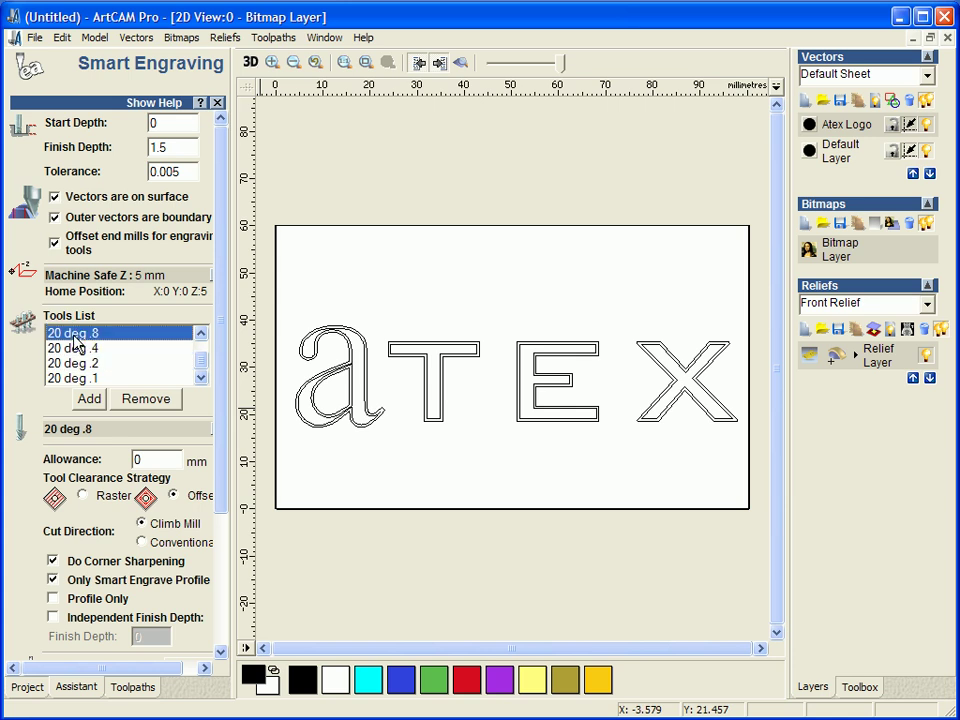
left_click(80, 378)
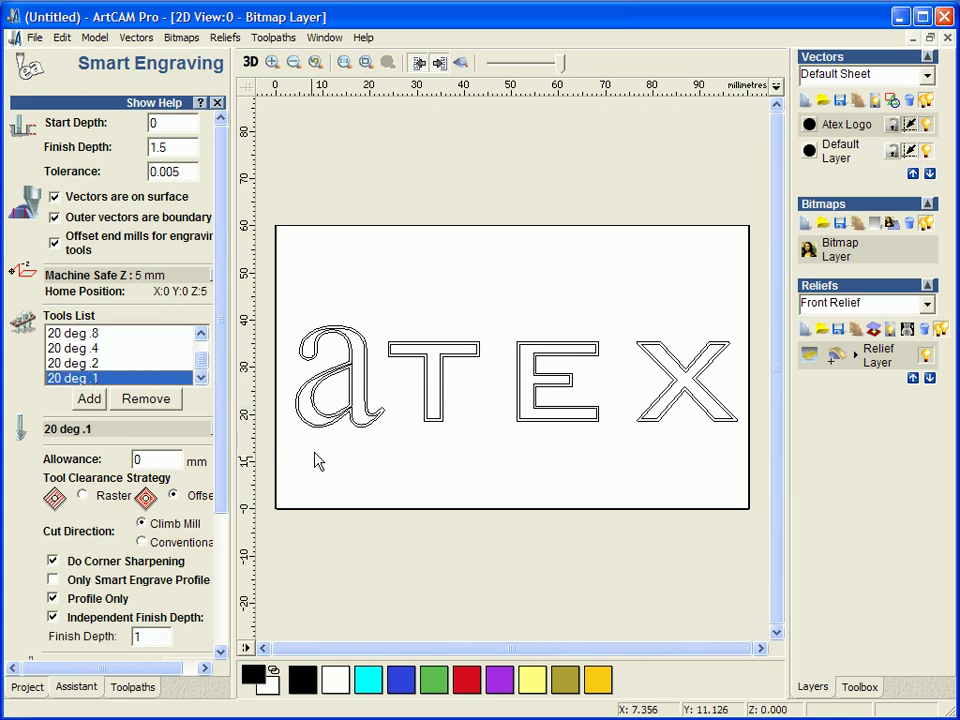
Set the material thickness to 3 mm with the model moved to the top
scroll(227, 550, "down", 5)
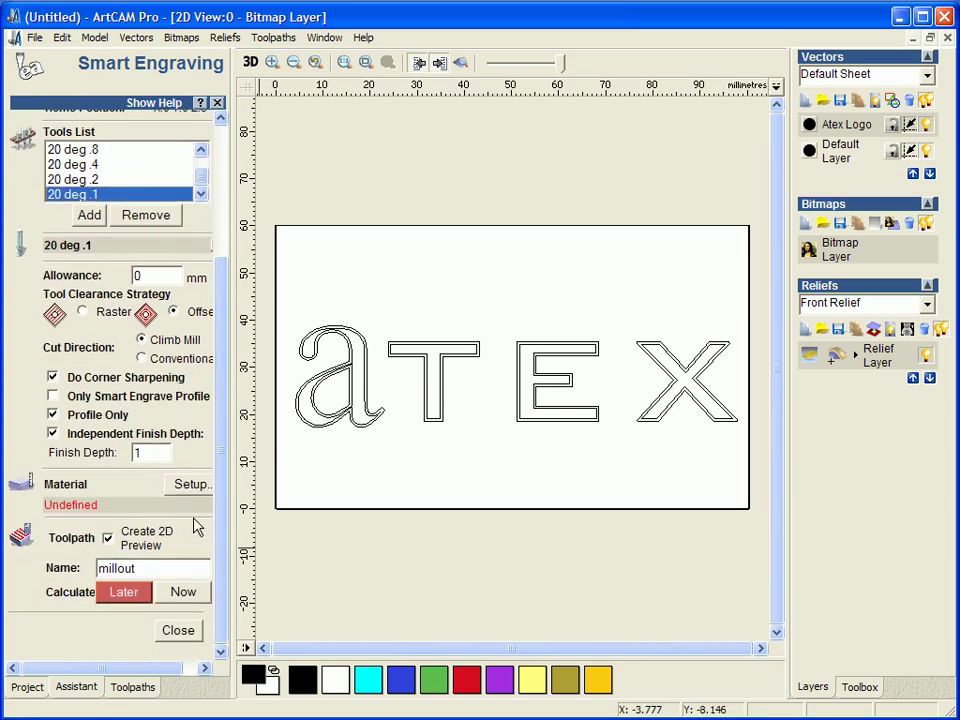
left_click(187, 488)
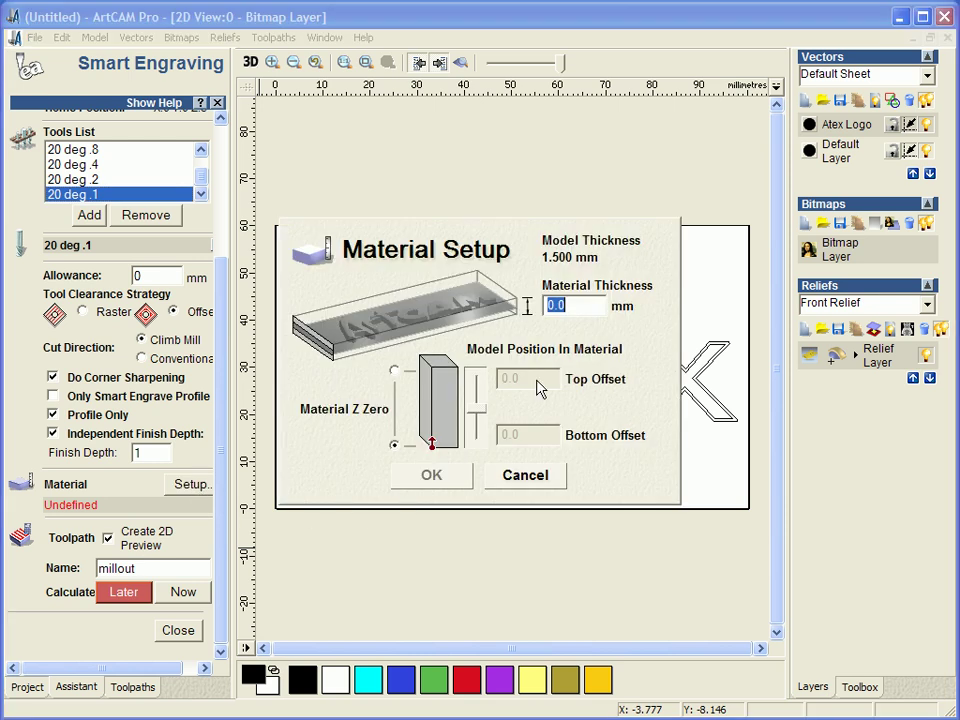
type("3")
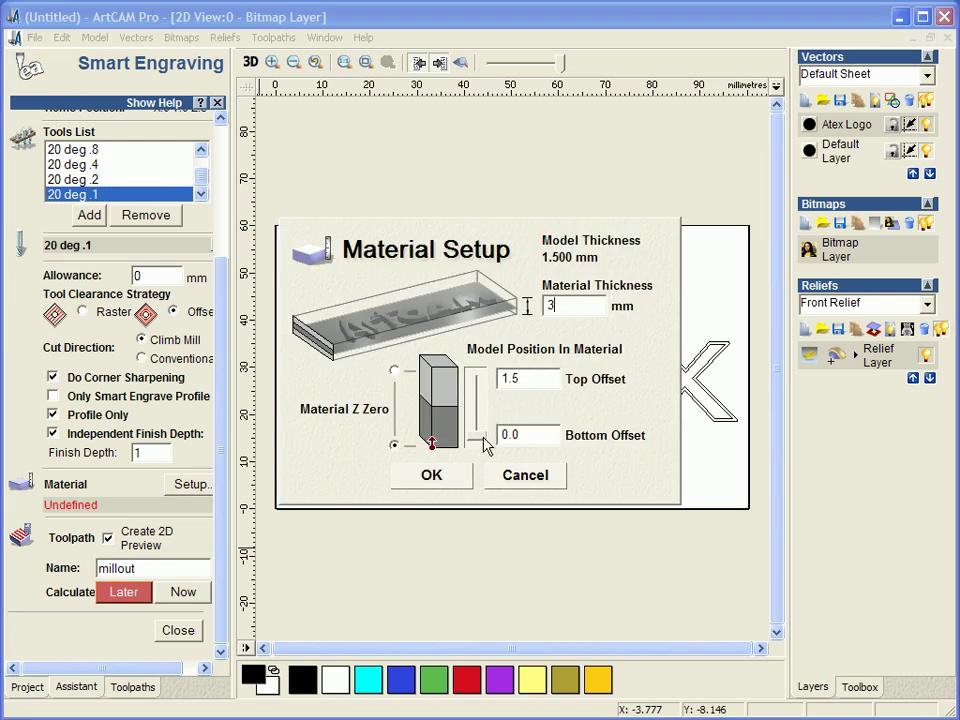
left_click_drag(483, 444, 478, 383)
Confirm the material, select the logo outlines and plate boundary, and calculate the millout toolpath
left_click(439, 484)
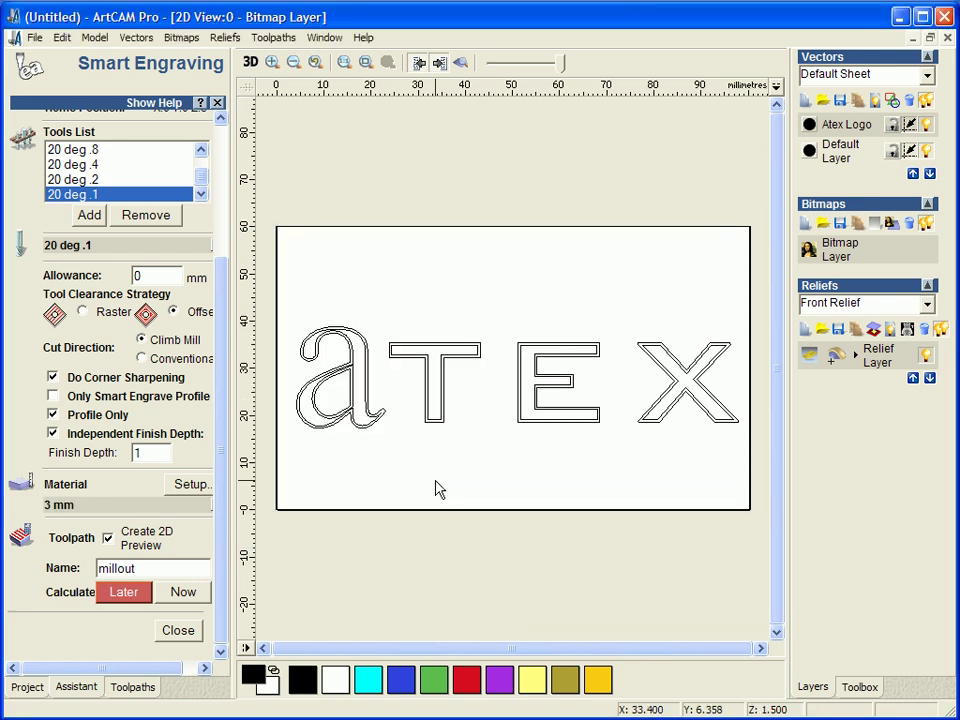
scroll(358, 365, "up", 1)
left_click(342, 325)
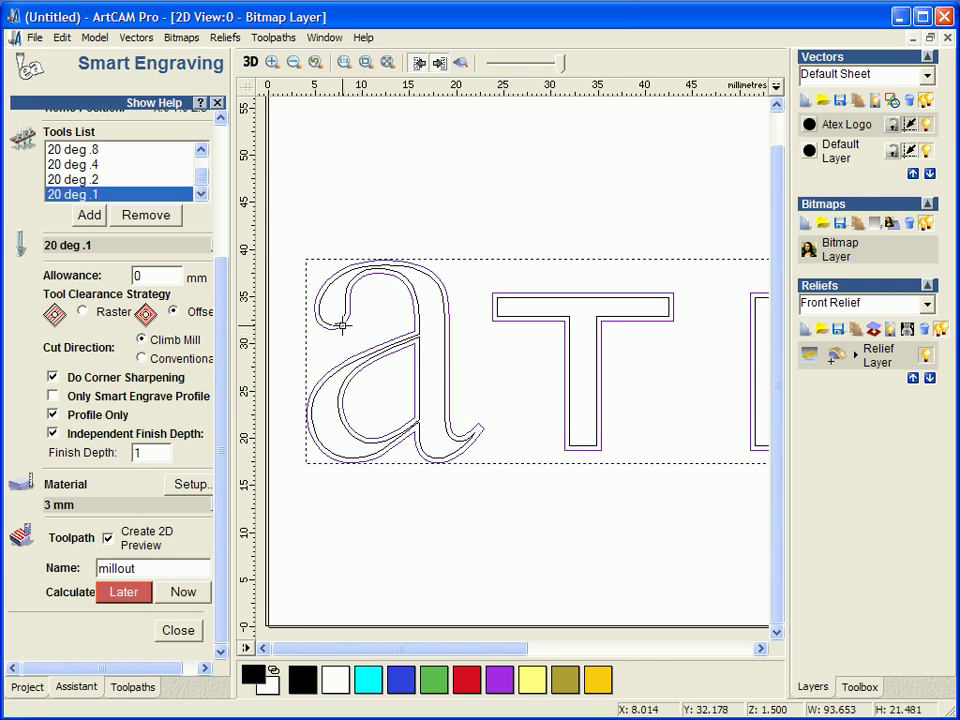
scroll(317, 375, "down", 1)
scroll(313, 375, "up", 1)
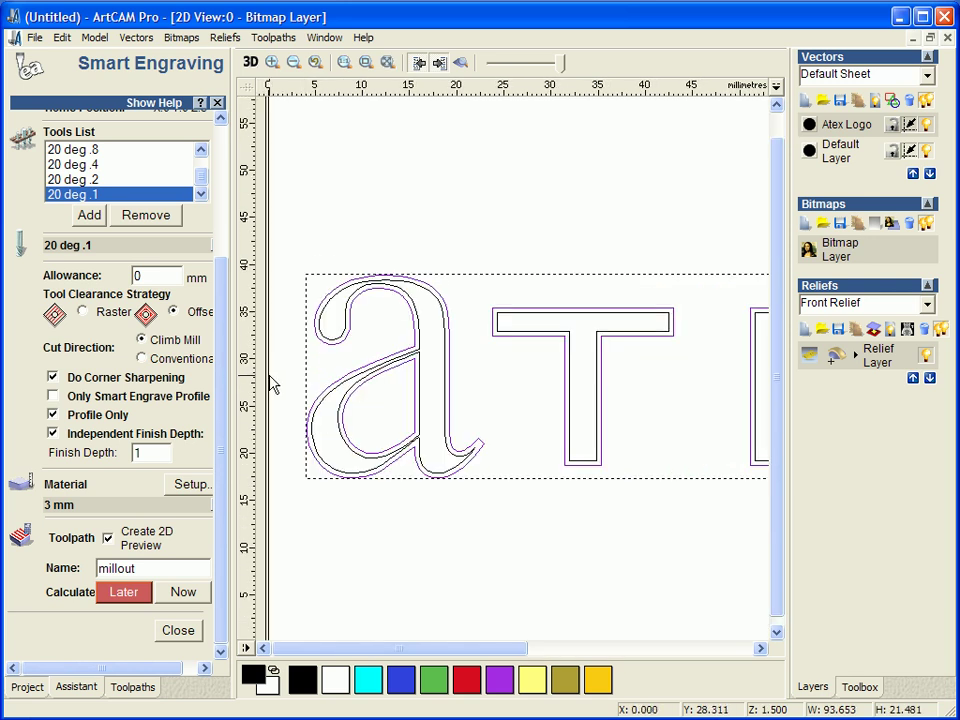
left_click(265, 375)
scroll(265, 375, "down", 1)
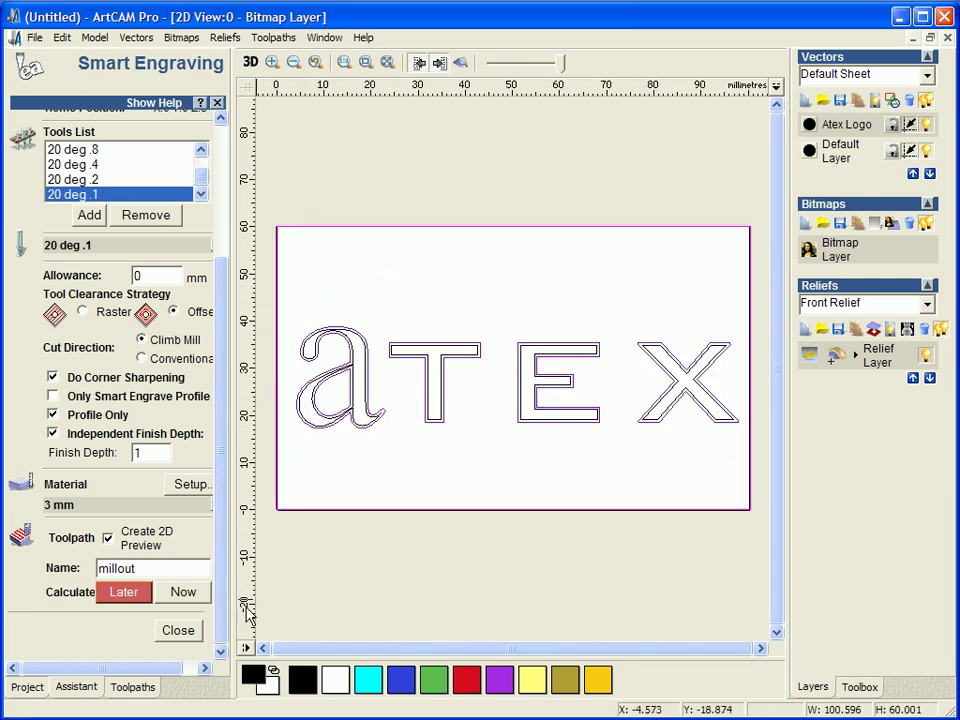
left_click(196, 594)
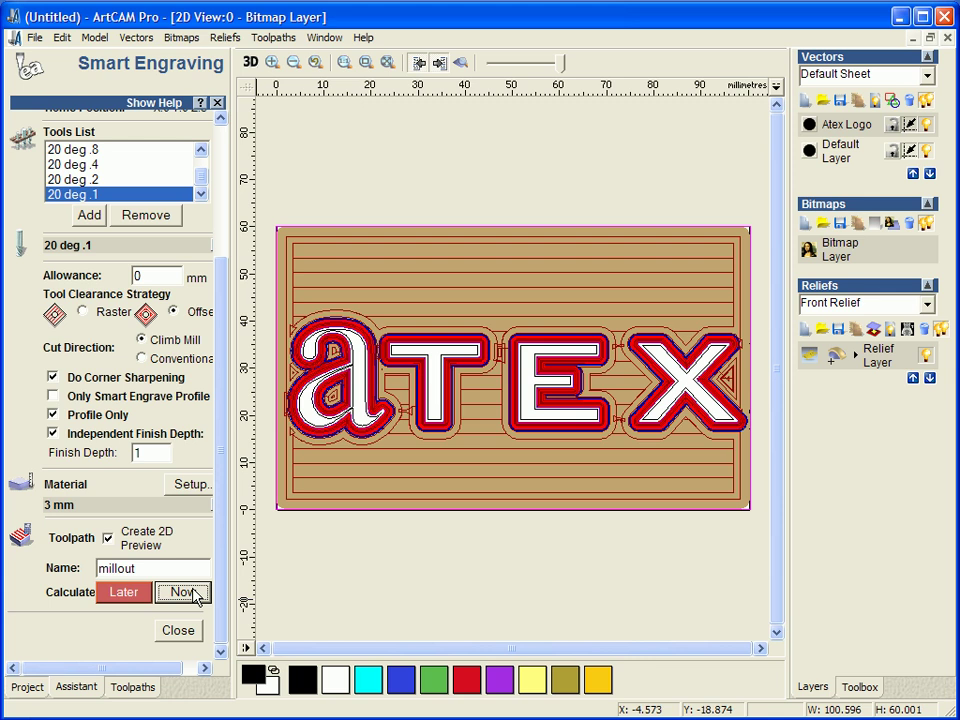
left_click(191, 631)
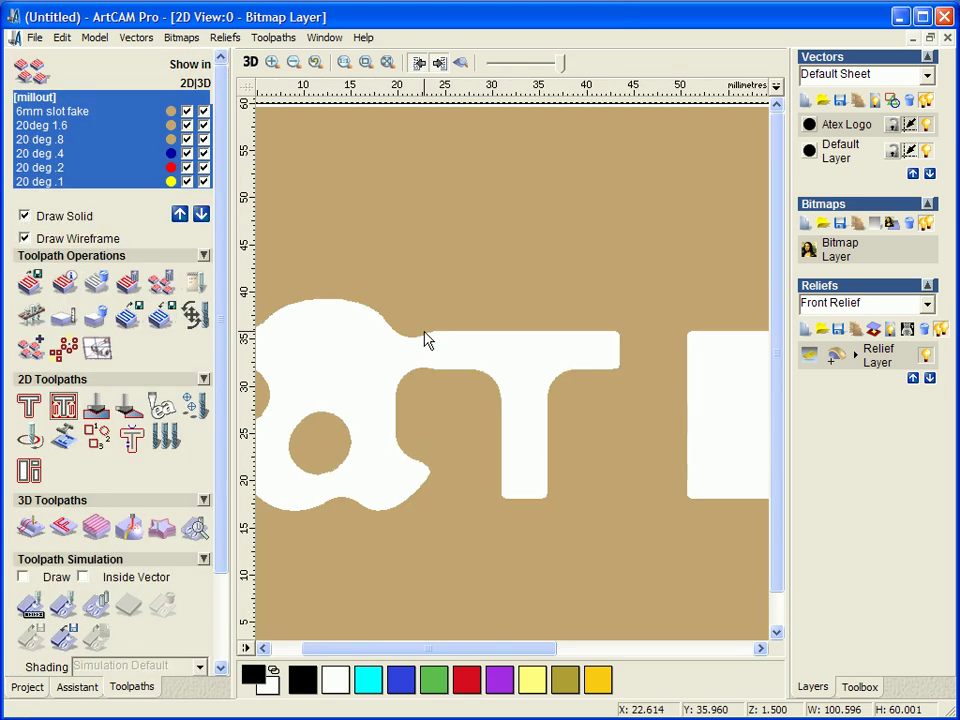
left_click(170, 152)
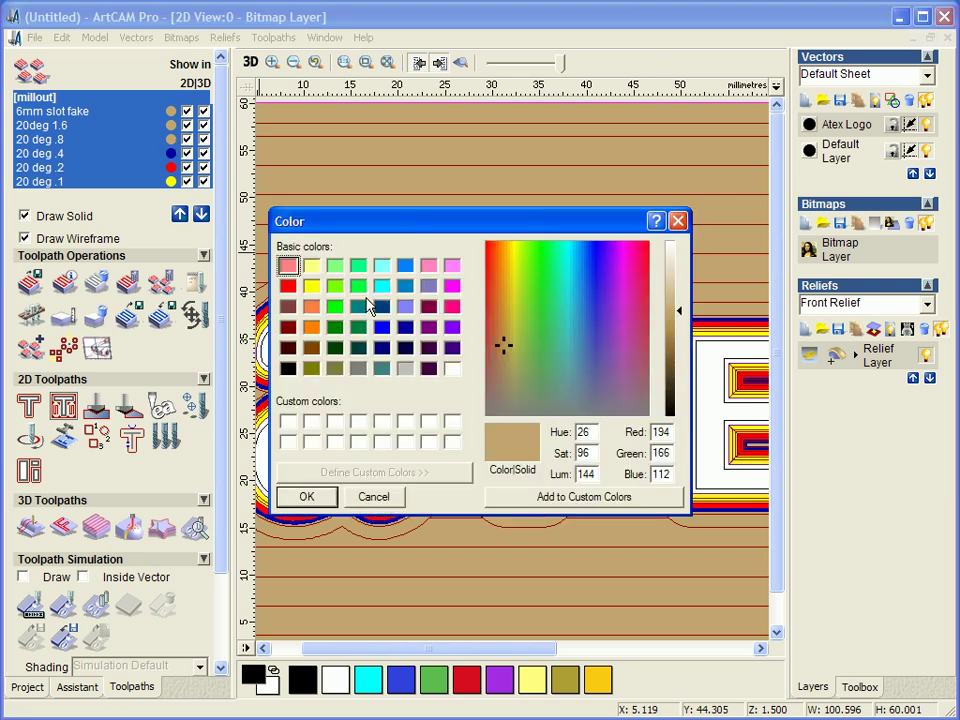
left_click(335, 287)
left_click(306, 497)
left_click(170, 125)
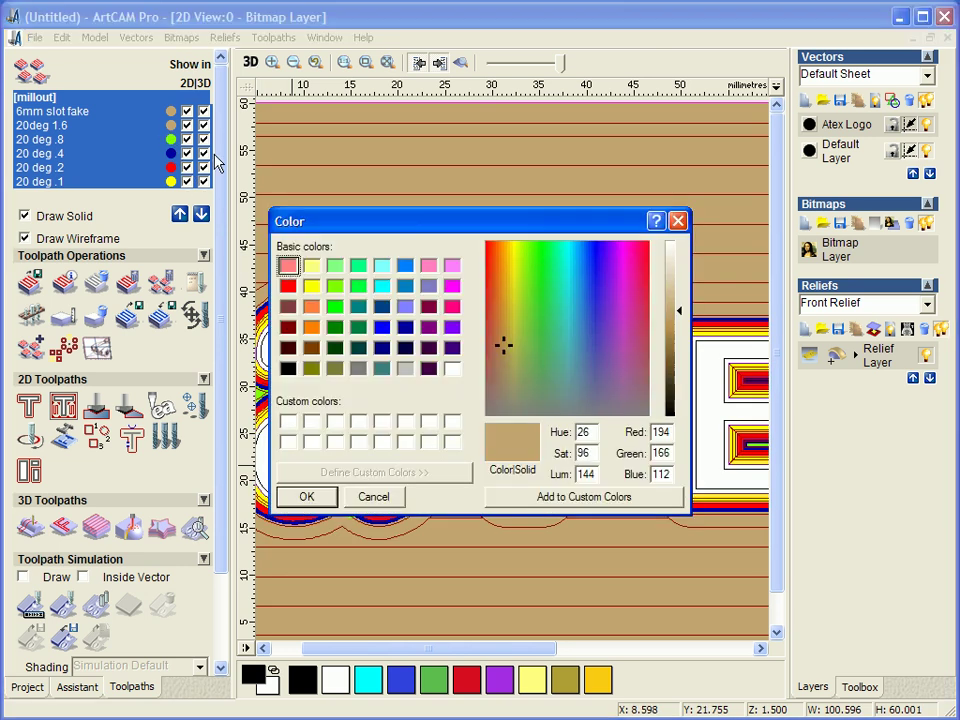
left_click(400, 370)
left_click(308, 497)
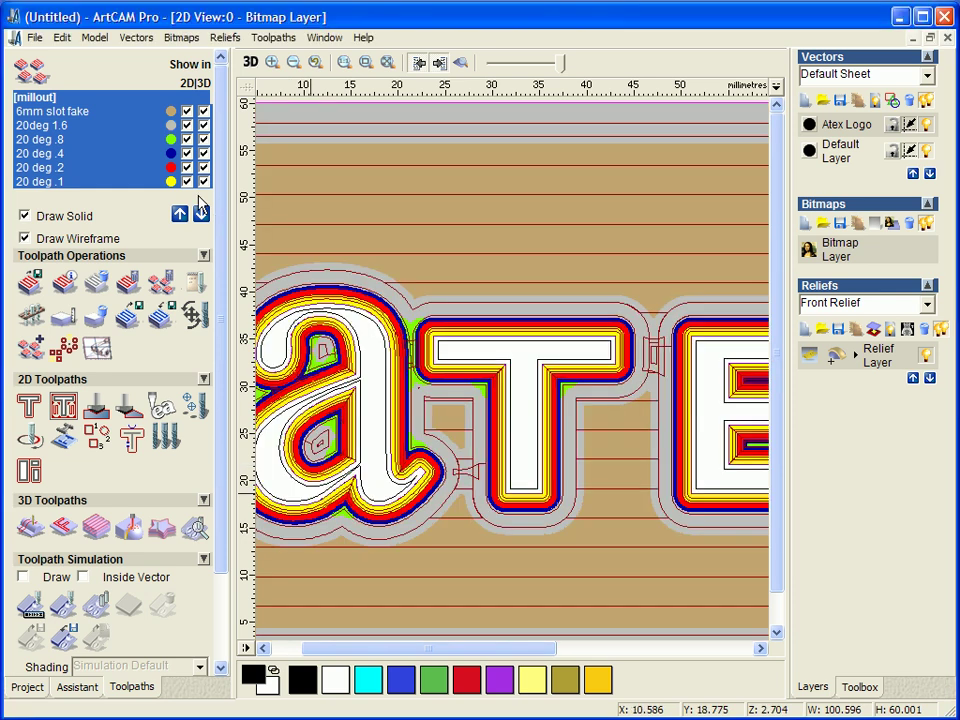
scroll(317, 317, "up", 3)
scroll(486, 429, "down", 1)
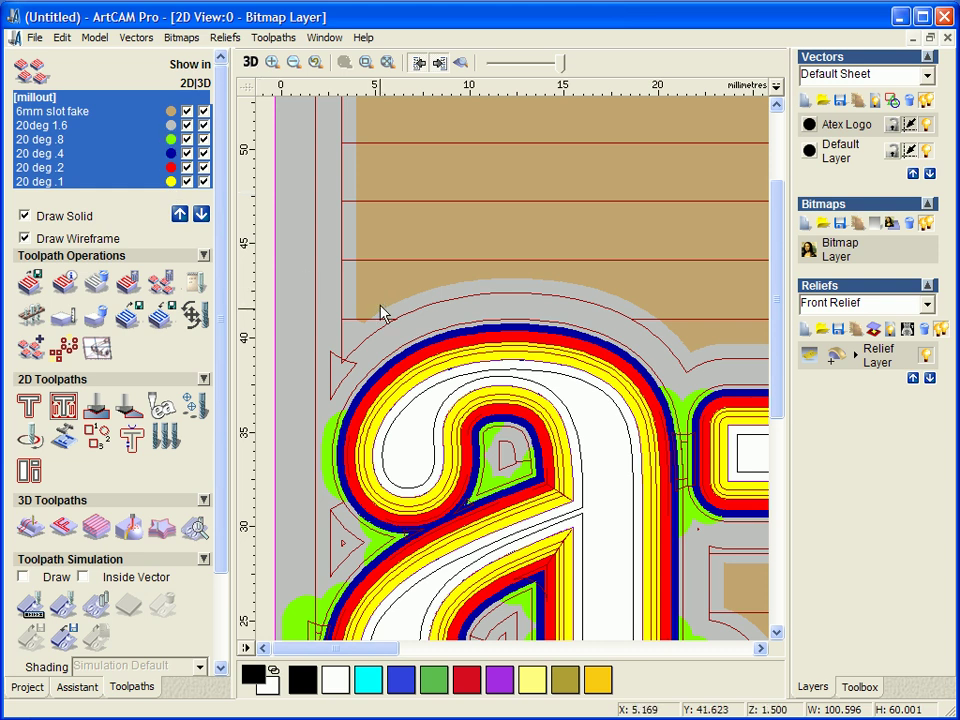
scroll(388, 410, "up", 2)
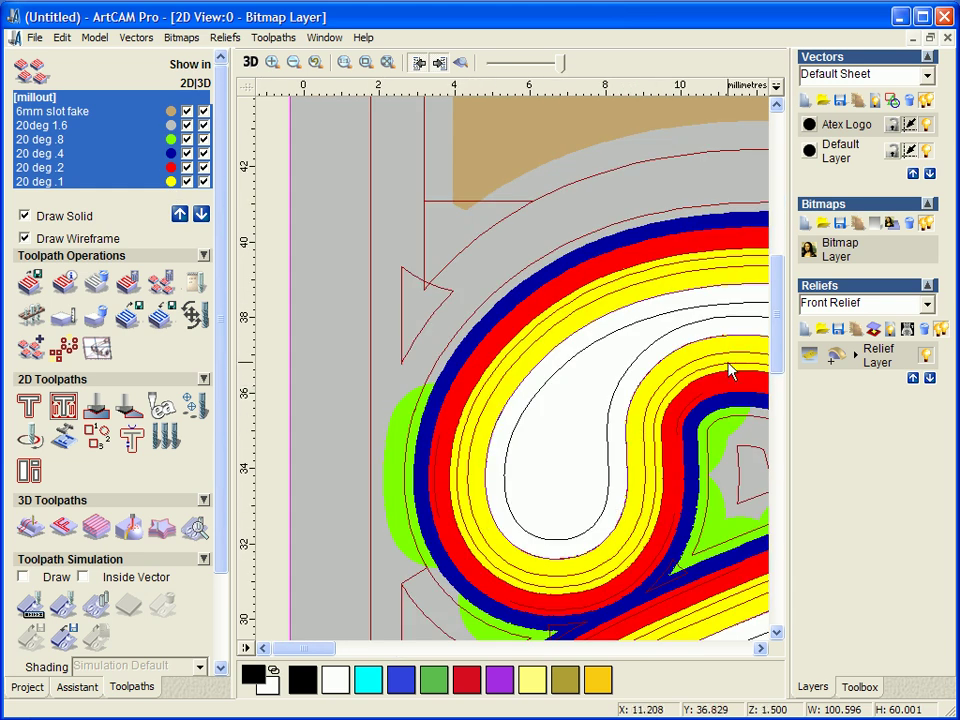
scroll(478, 396, "down", 4)
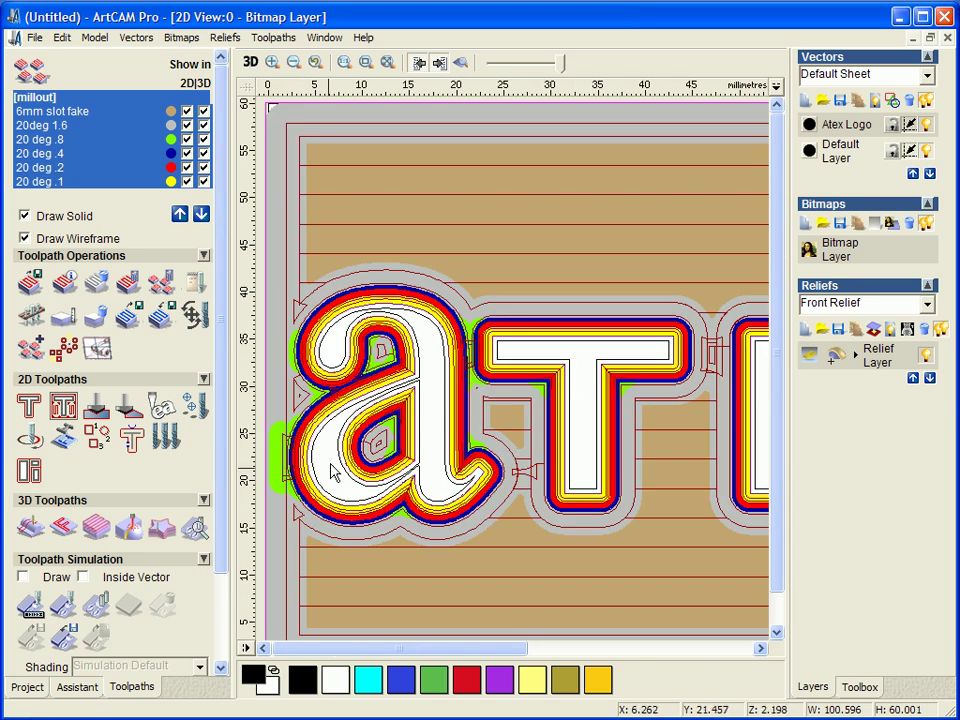
scroll(481, 346, "down", 1)
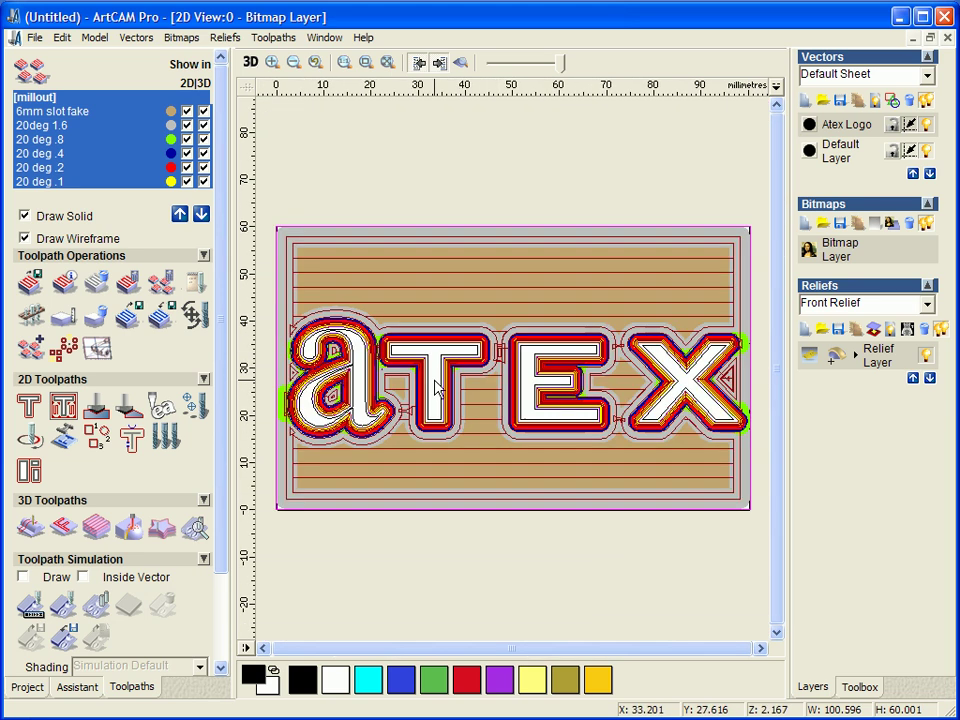
Run a Standard-resolution fast simulation and shade the simulated plate as 18ct LightBox Gold
left_click(60, 608)
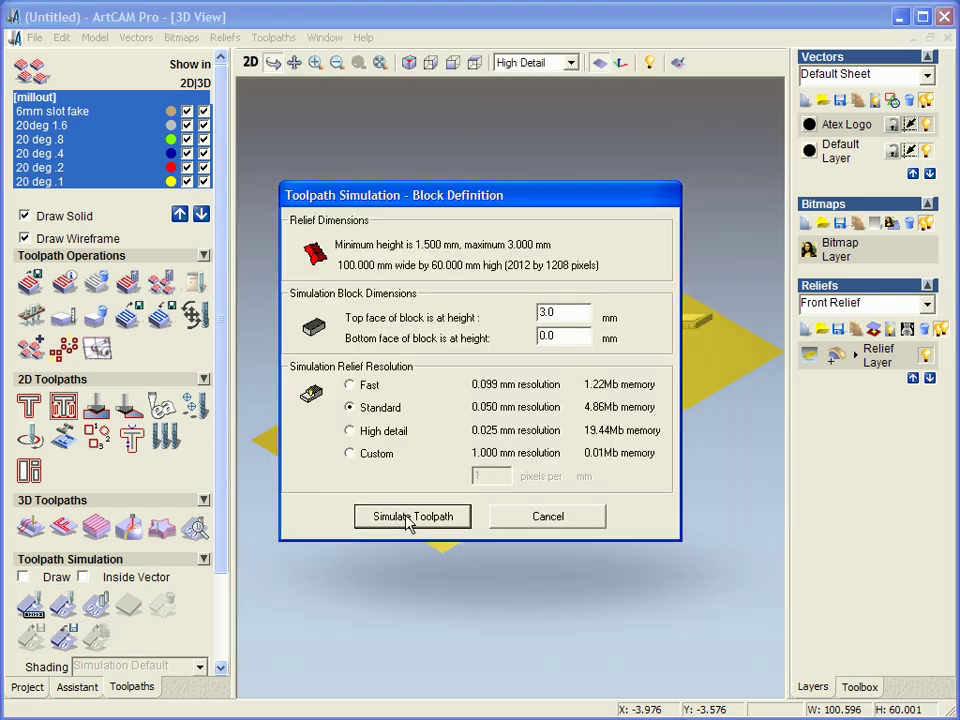
left_click(408, 518)
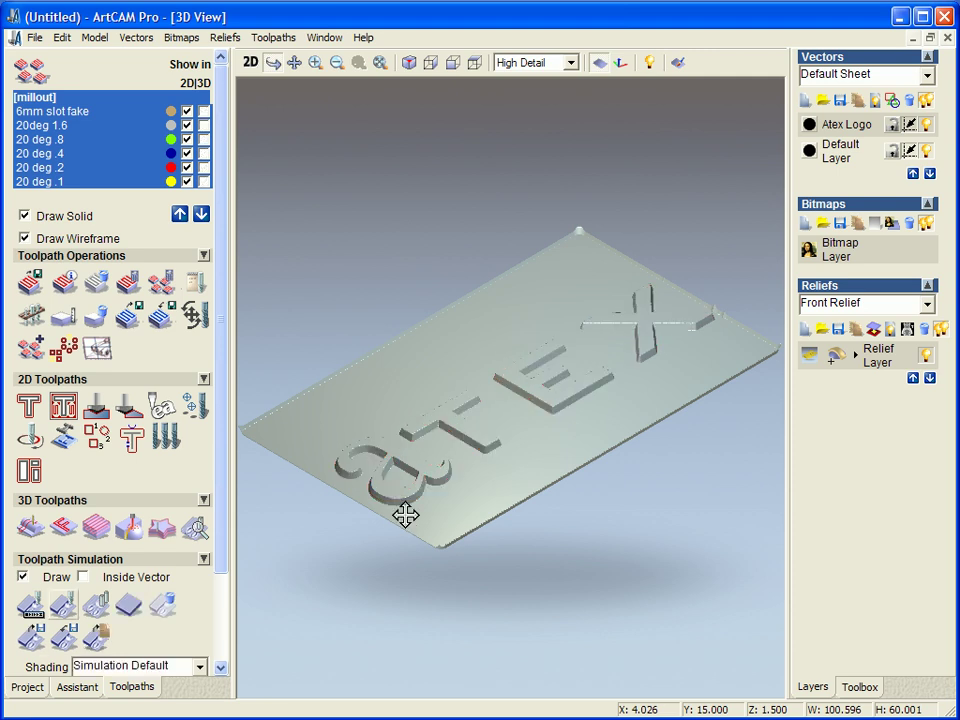
left_click(197, 666)
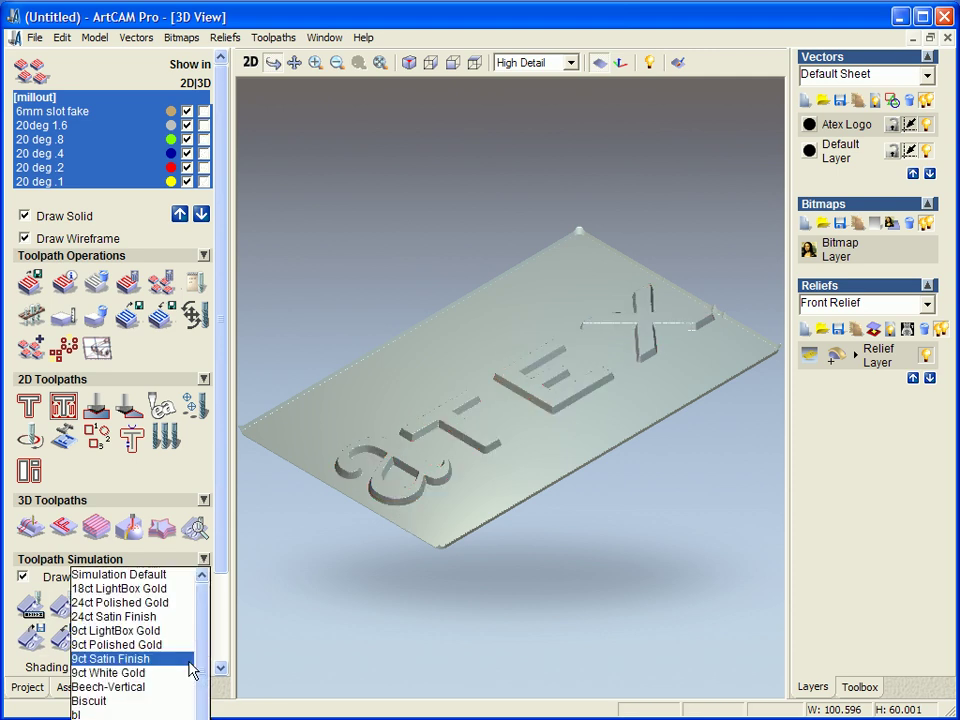
left_click(118, 588)
mouse_move(242, 544)
left_mouse_down()
mouse_move(664, 444)
mouse_move(596, 537)
mouse_move(471, 495)
left_mouse_up()
scroll(471, 495, "up", 4)
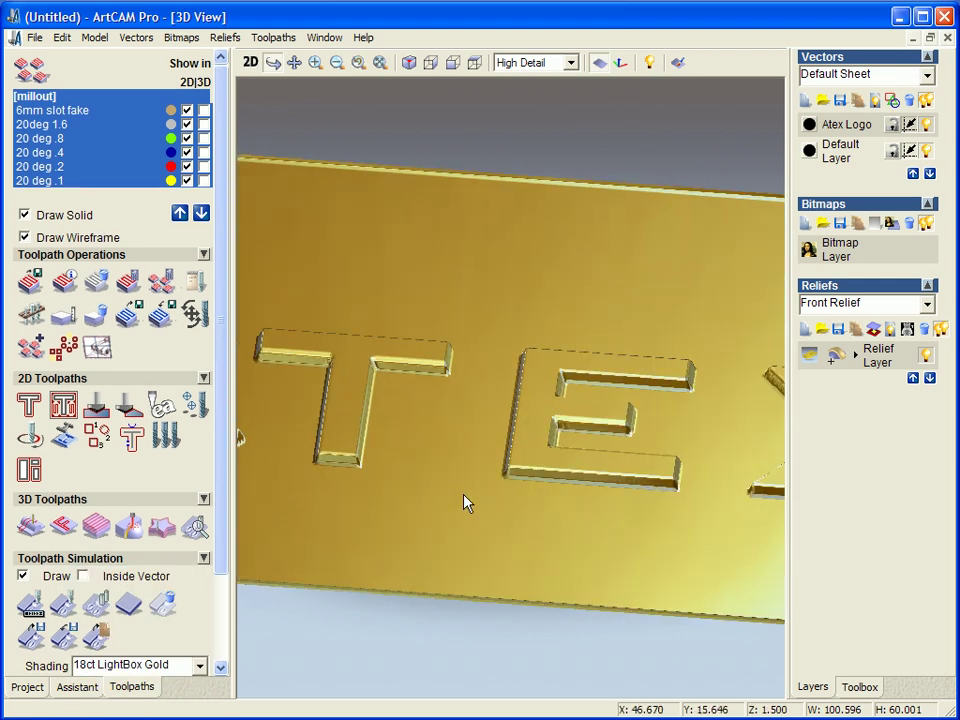
scroll(266, 355, "up", 5)
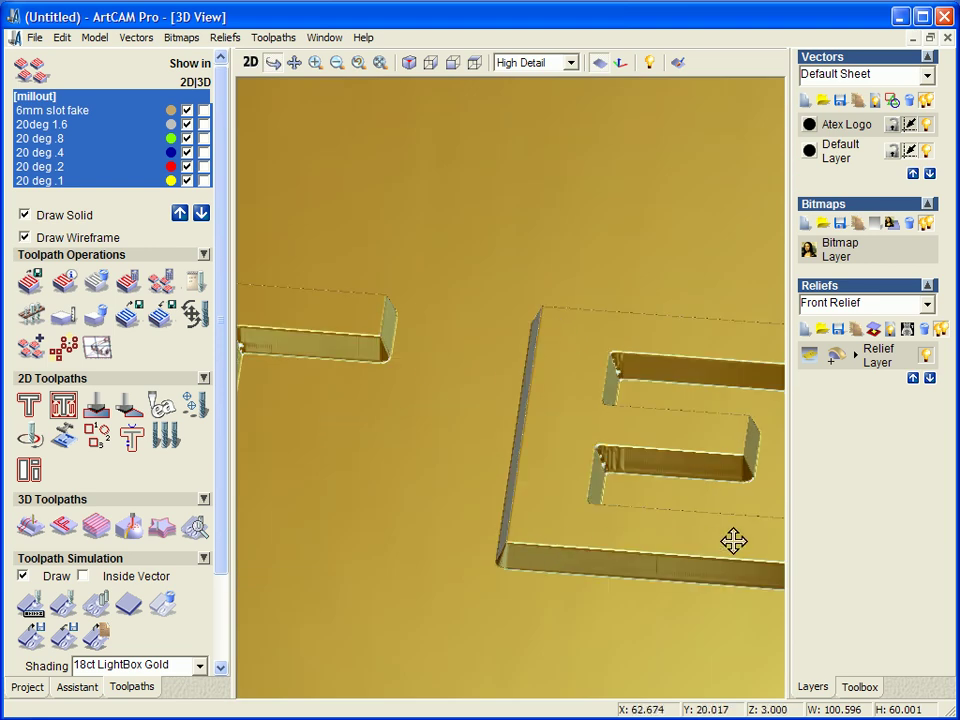
In 2D, hide the 6mm slot fake, 20deg 1.6 and 20 deg .8 toolpaths and their solid/wireframe drawing
left_click(250, 62)
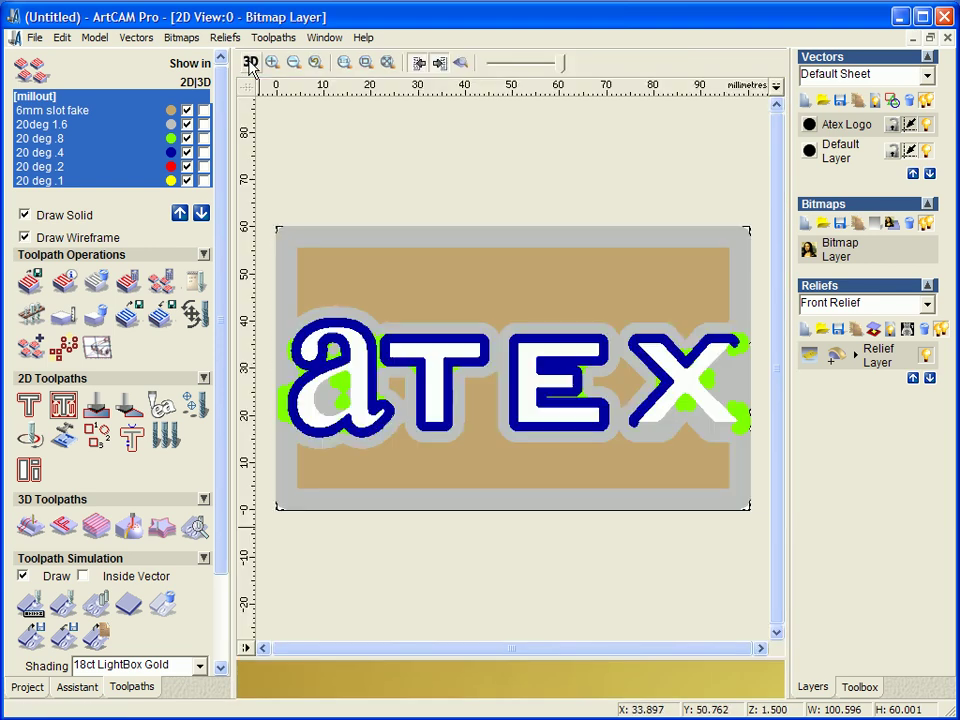
left_click(187, 110)
left_click(187, 124)
left_click(187, 138)
left_click(24, 214)
left_click(24, 237)
Select the ATEX letter outlines
scroll(387, 337, "up", 4)
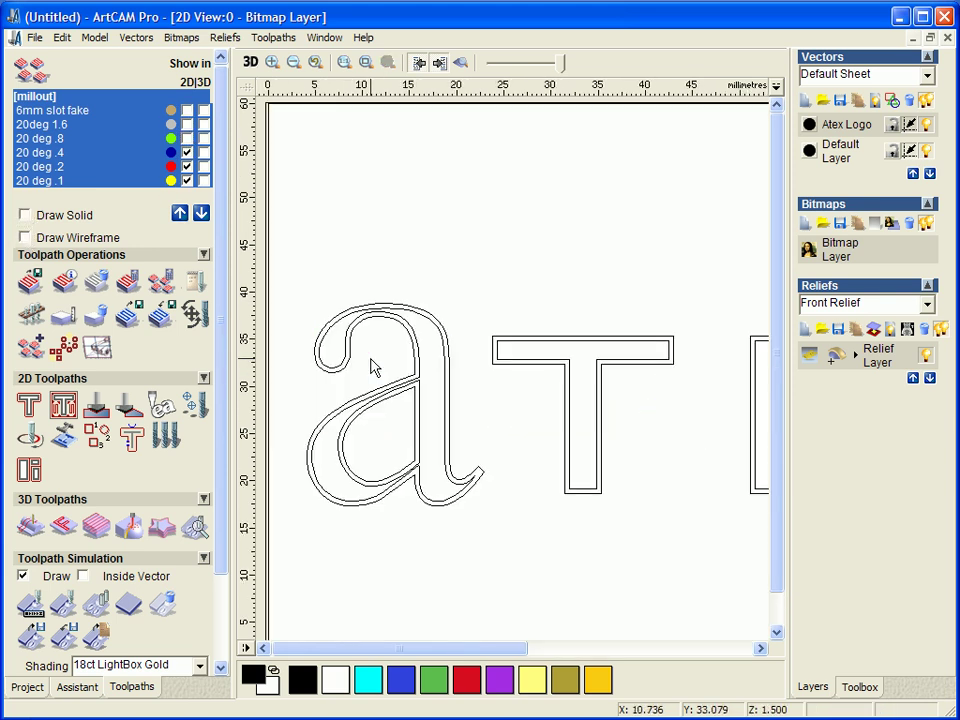
left_click(433, 346)
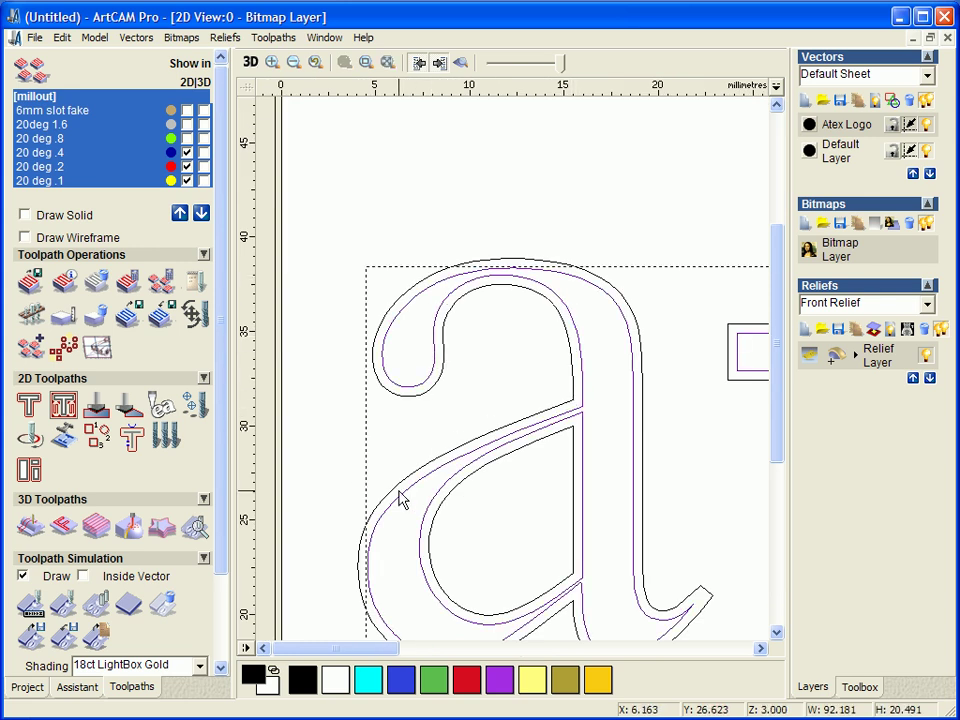
scroll(399, 499, "down", 4)
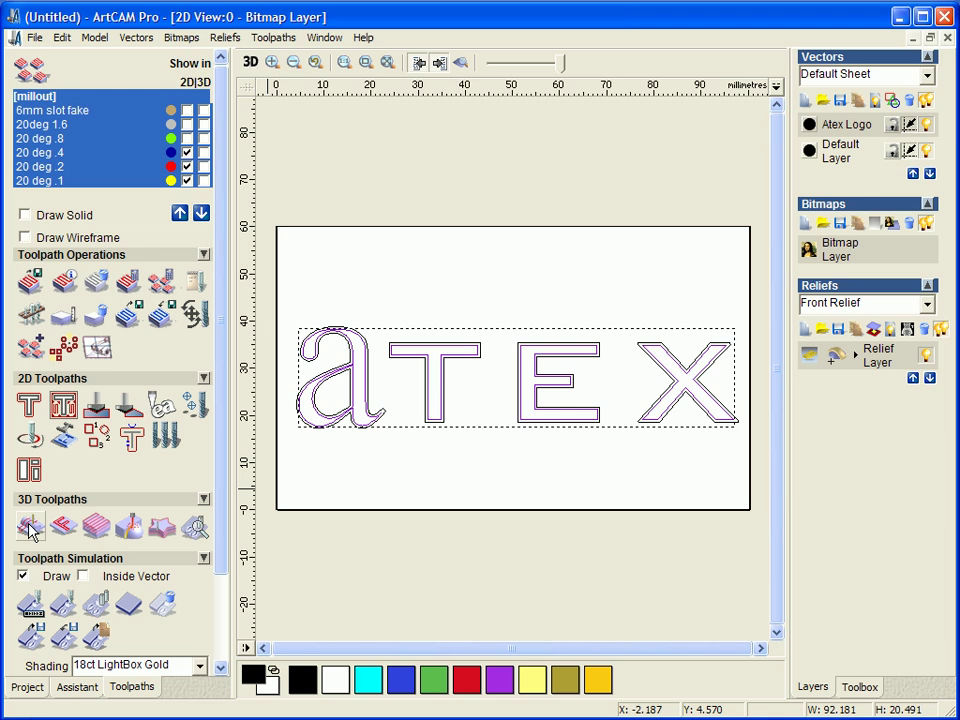
Start a Machine Relief toolpath limited to the selected vectors with the Offset strategy
left_click(30, 527)
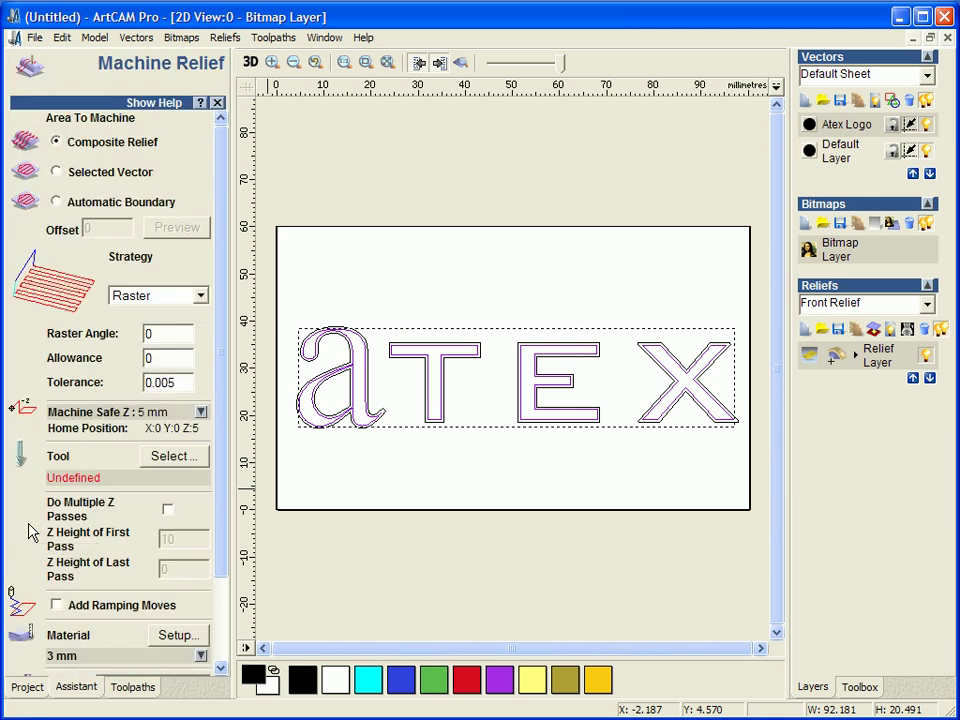
left_click(57, 172)
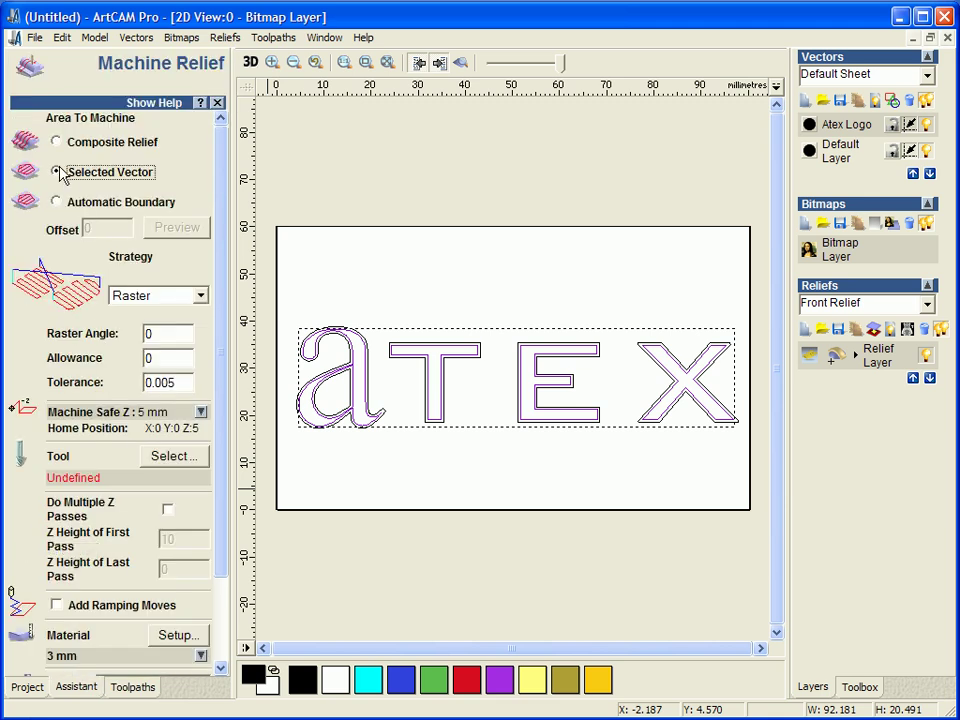
left_click(172, 298)
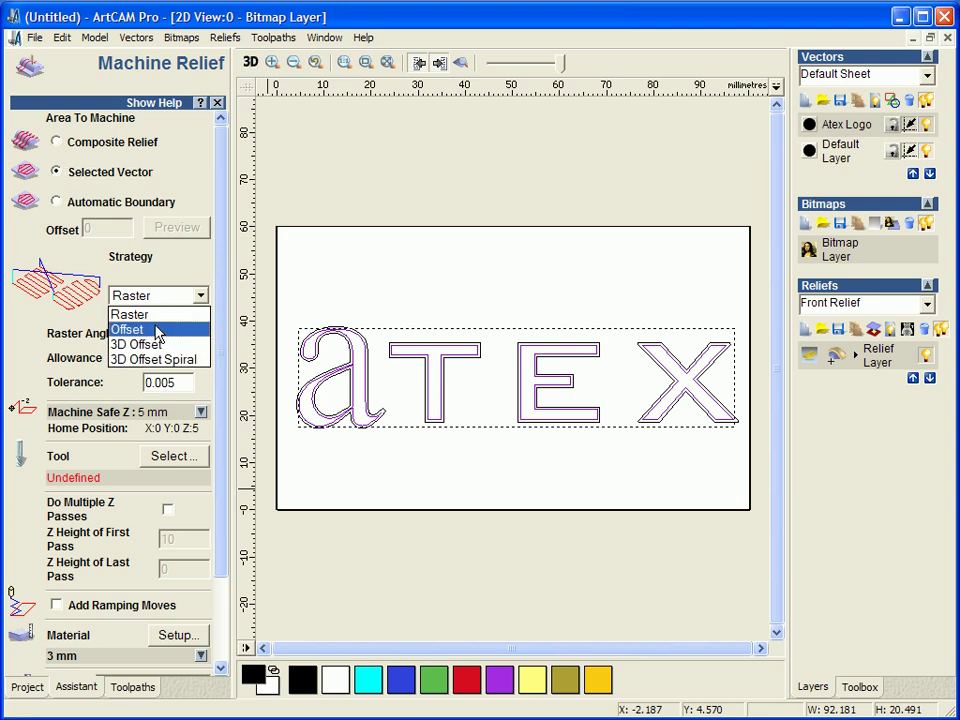
left_click(159, 330)
scroll(222, 480, "down", 3)
Use a Ball Nose 0.2 mm tool, calculate the toolpath and view it in 3D
left_click(172, 465)
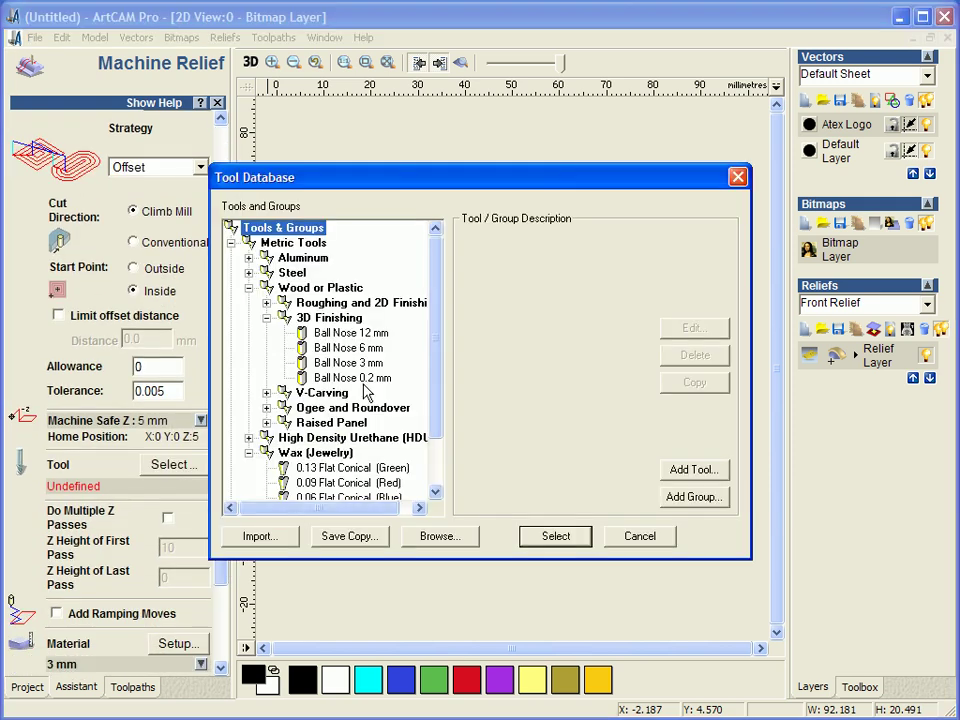
left_click(352, 378)
left_click(533, 545)
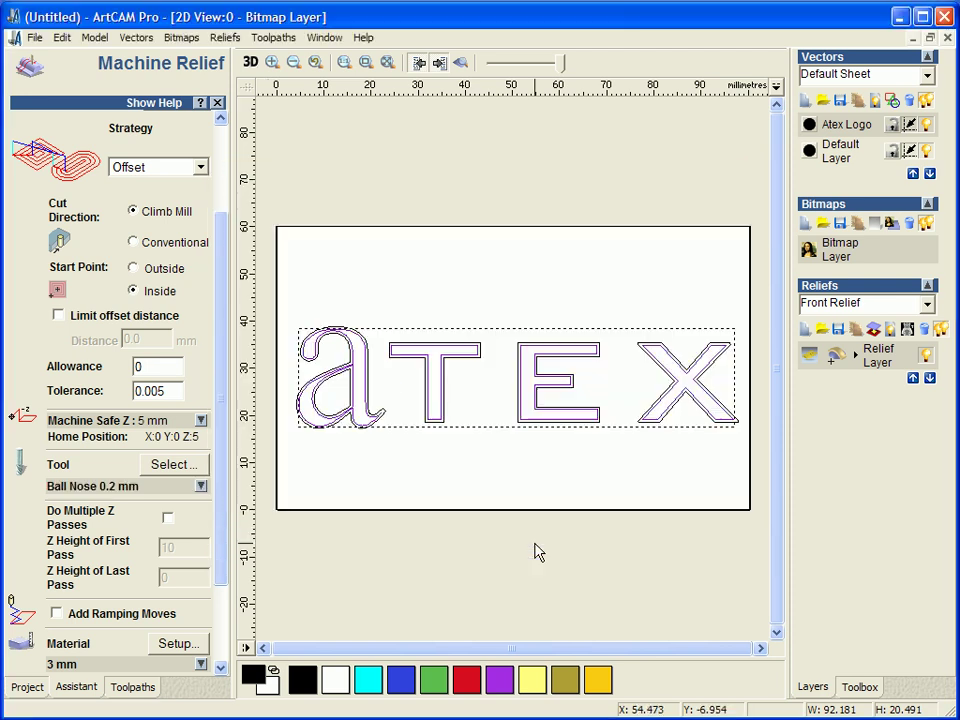
scroll(223, 590, "down", 1)
scroll(222, 593, "down", 2)
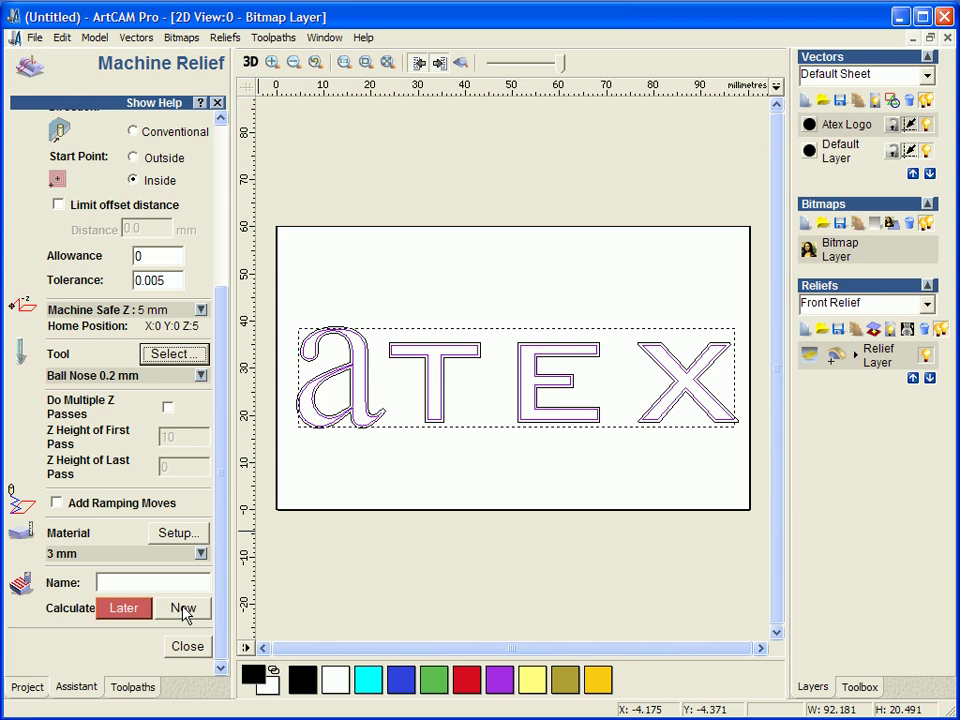
left_click(184, 612)
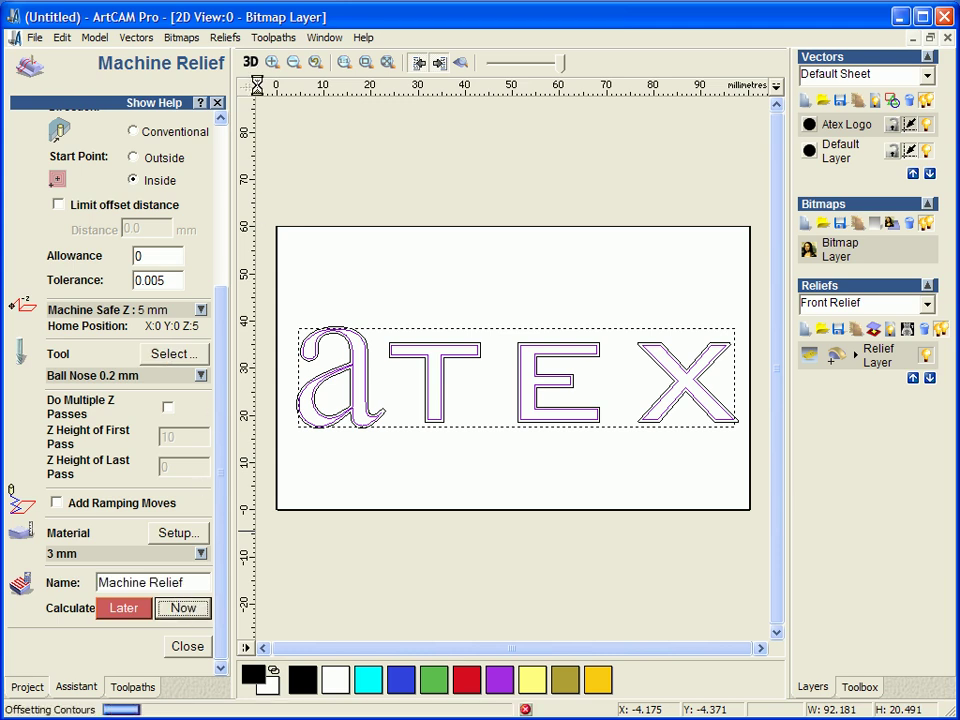
left_click(251, 63)
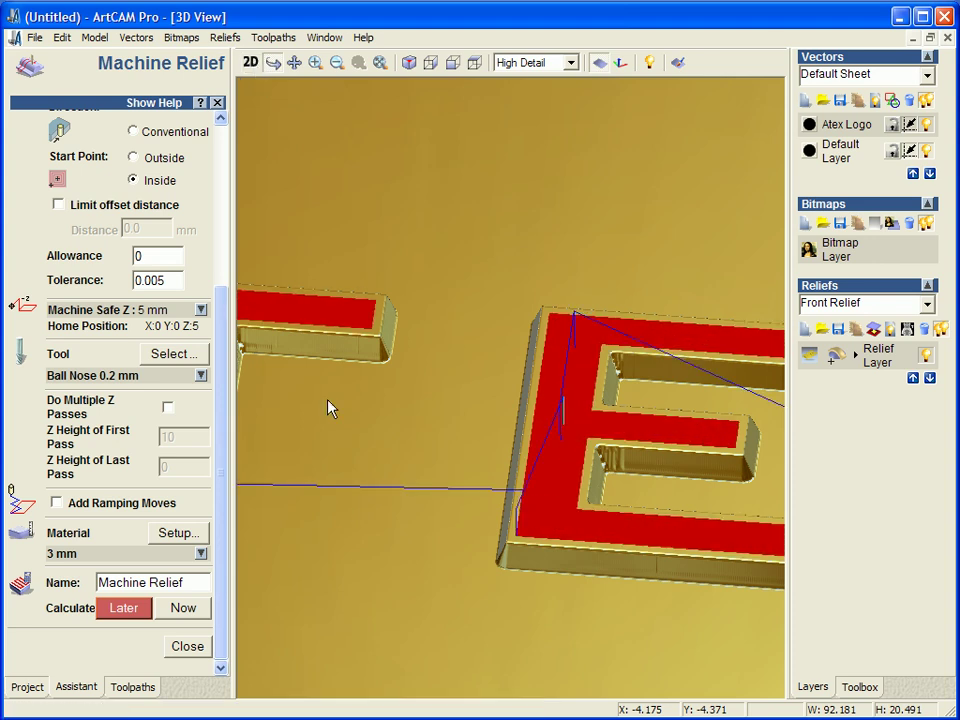
Fast-simulate the Ball Nose 0.2 mm Machine Relief toolpath, then rotate to inspect the bevelled gold ATEX letters
scroll(349, 589, "down", 2)
mouse_move(349, 589)
left_mouse_down()
mouse_move(448, 585)
mouse_move(426, 566)
left_mouse_up()
left_click(187, 646)
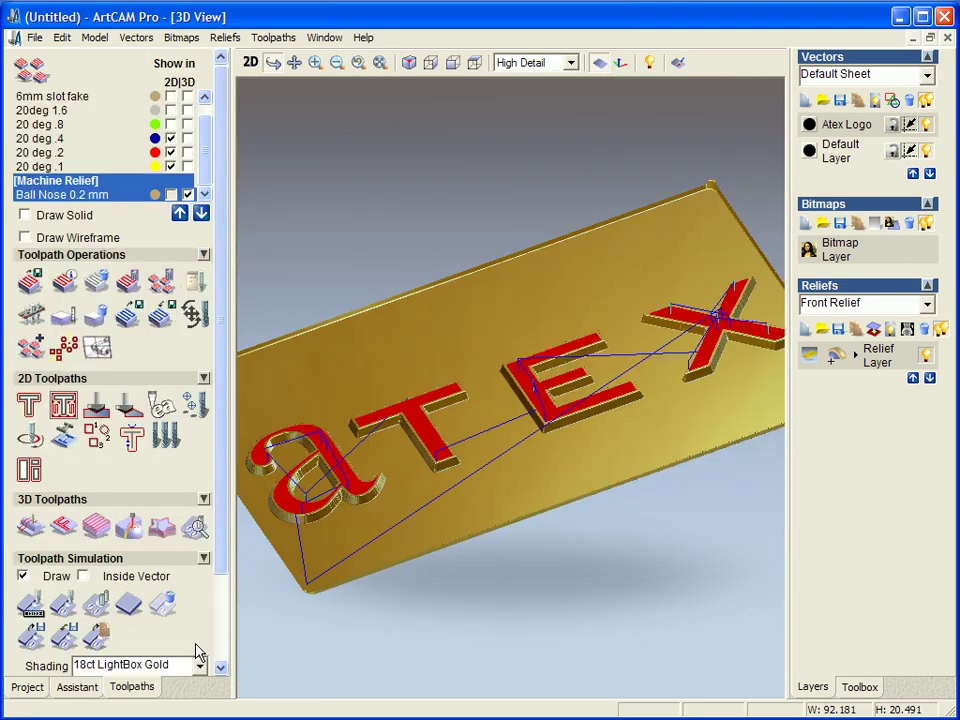
left_click(66, 604)
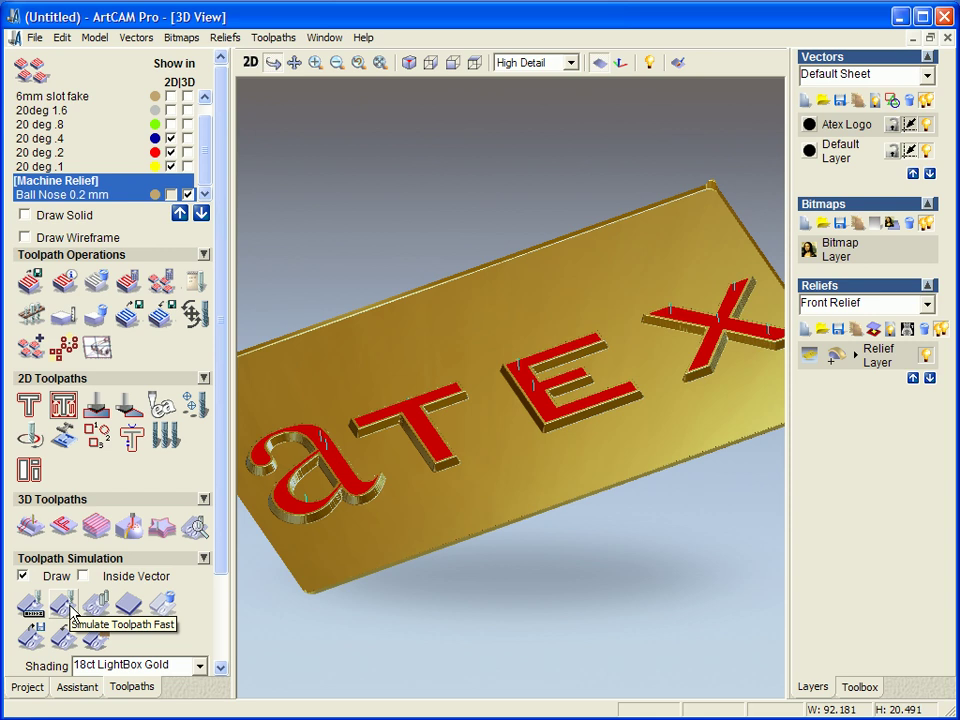
left_click_drag(671, 388, 560, 483)
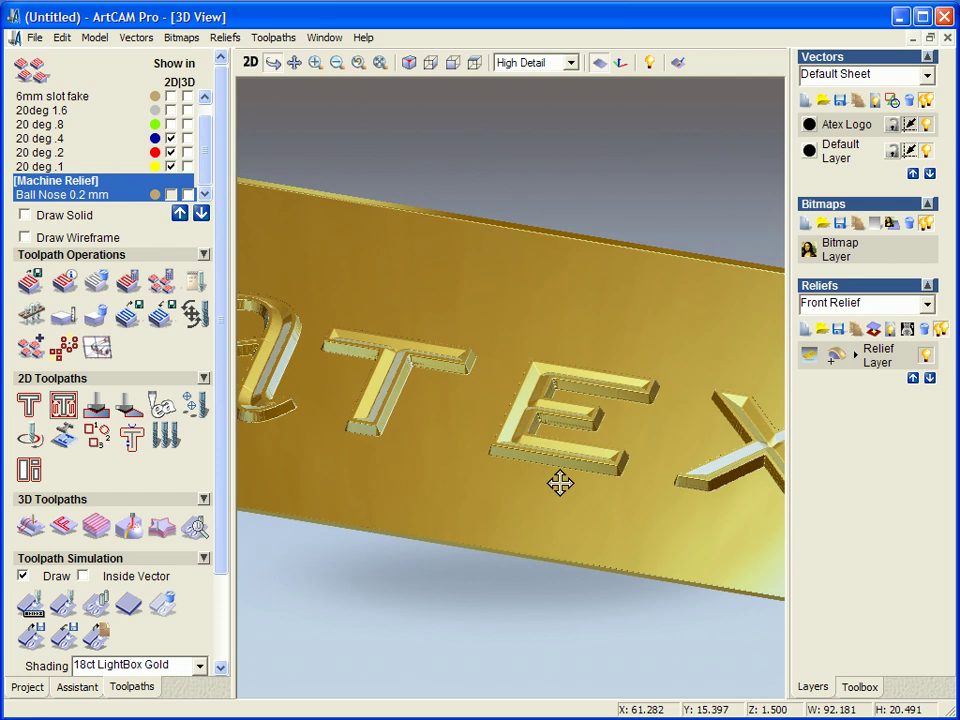